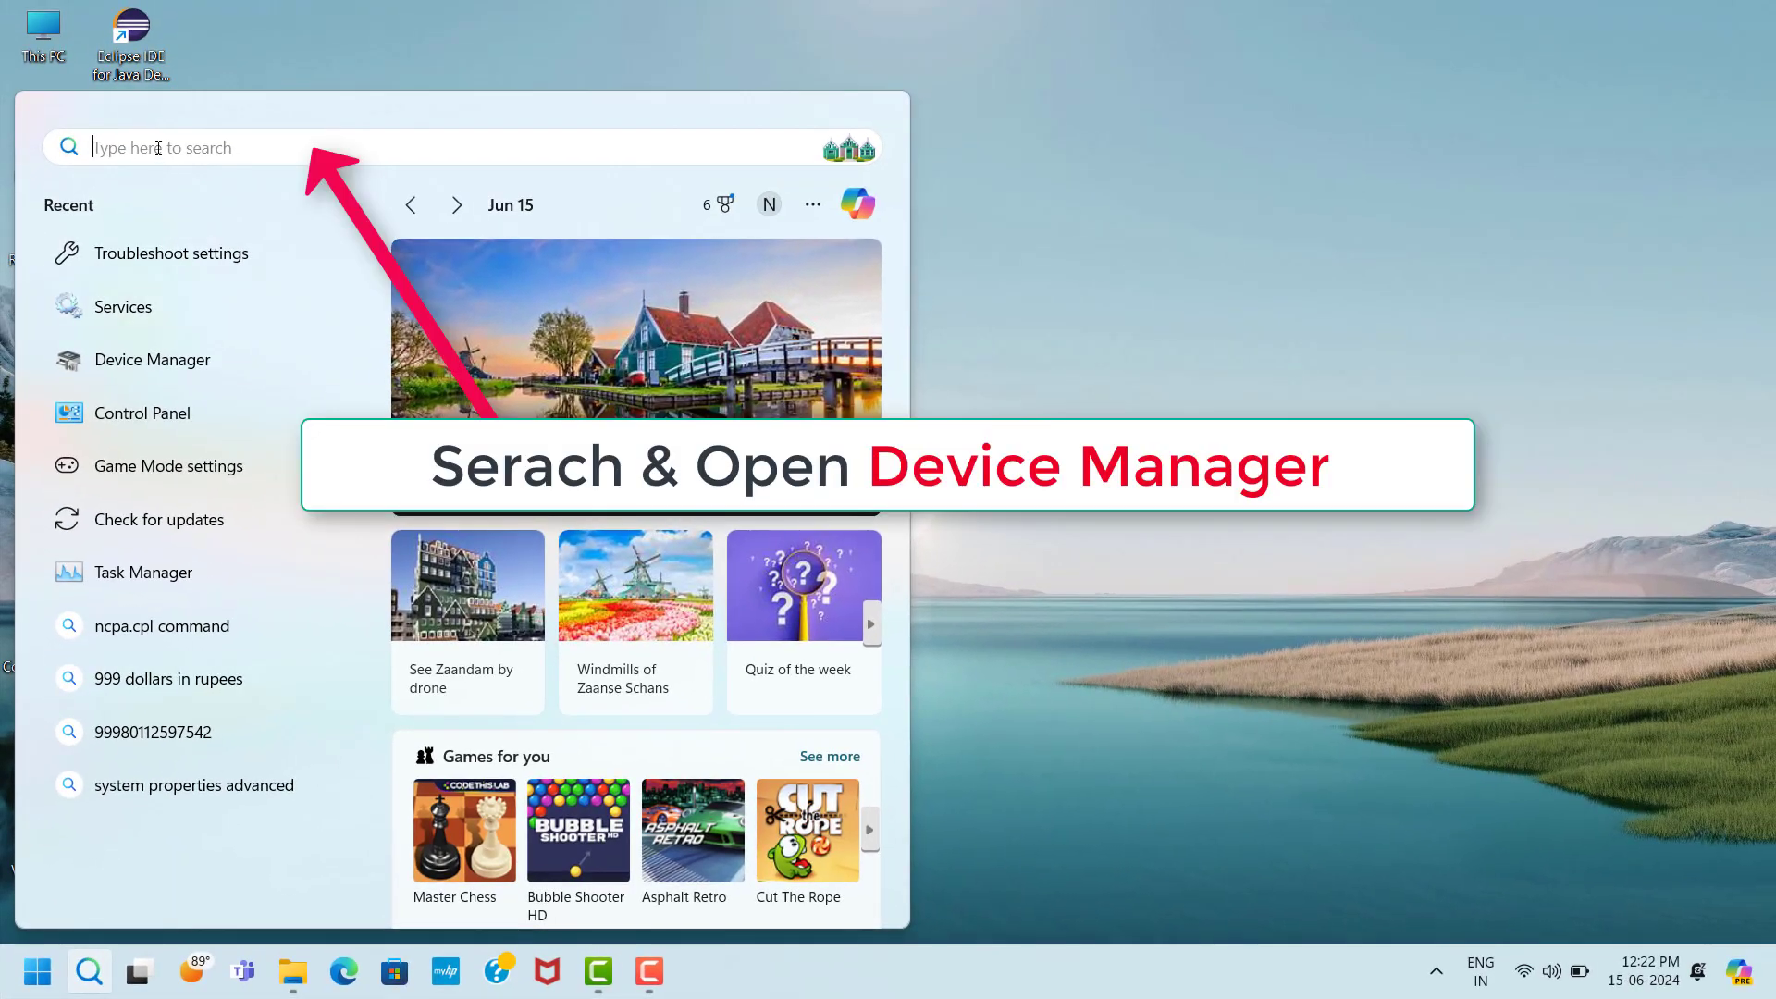
- Find and open Device Manager, and expand the Sound, video and game controllers category
{"action": "type", "text": "dev"}
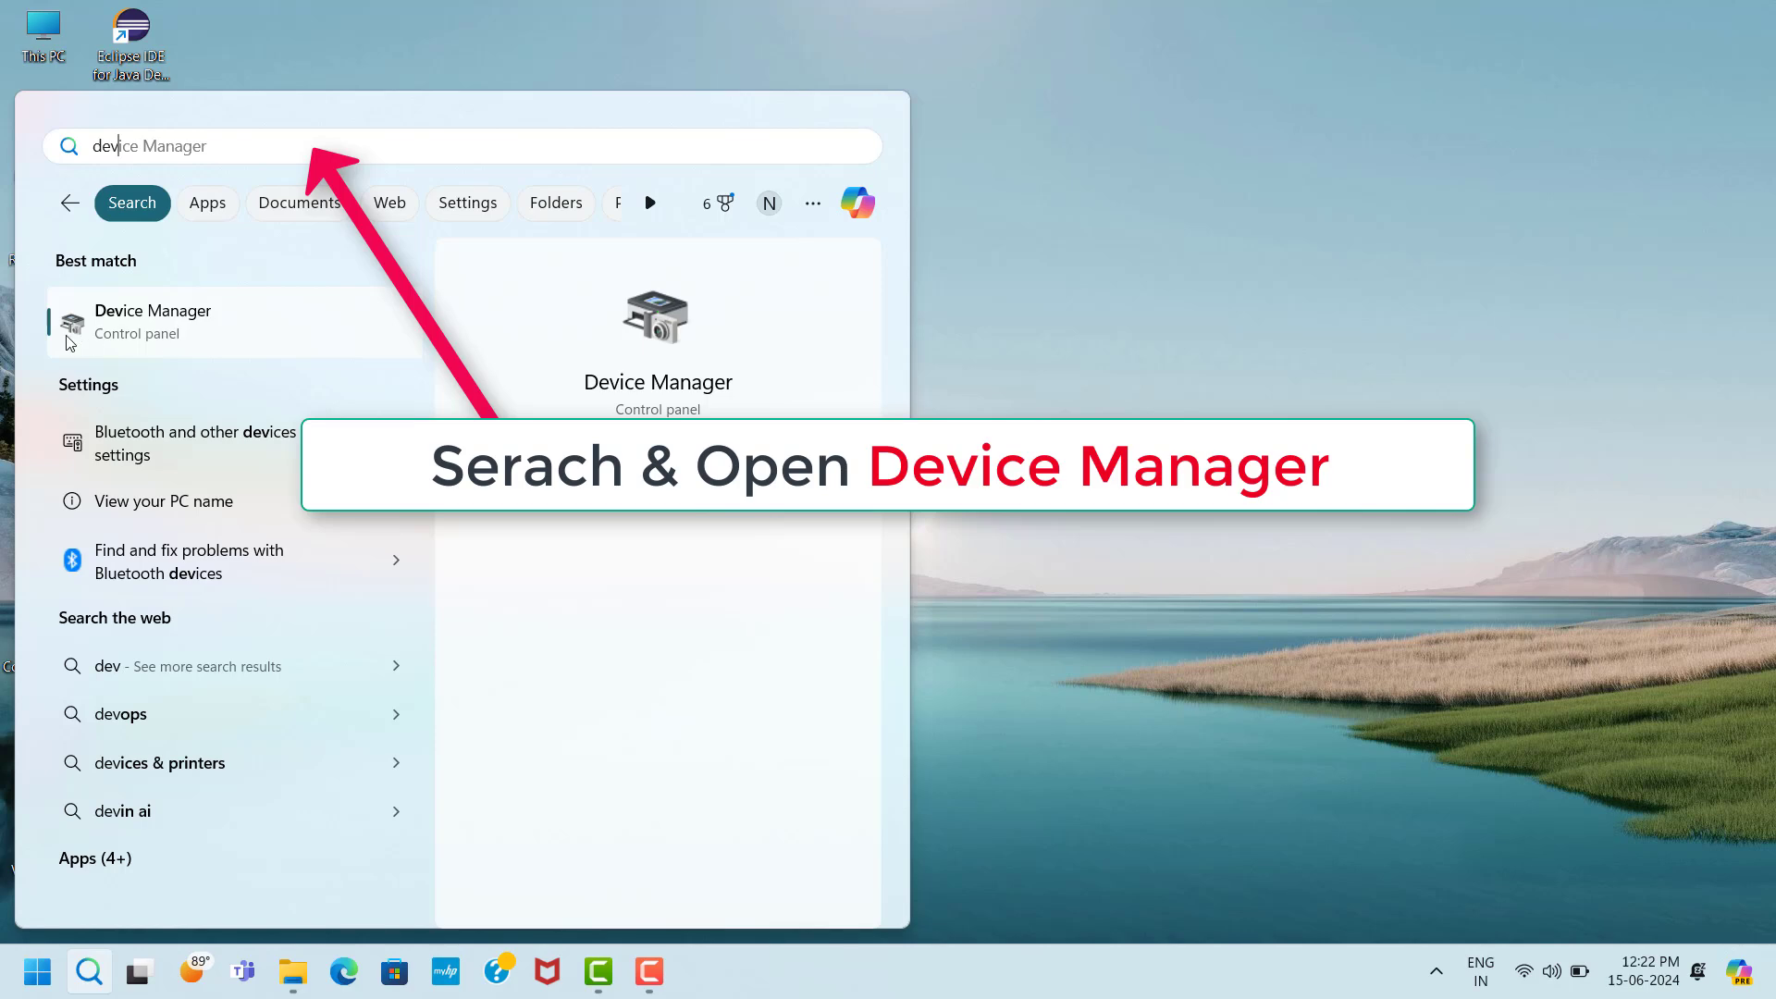
{"action": "left_click", "coordinate": [240, 345]}
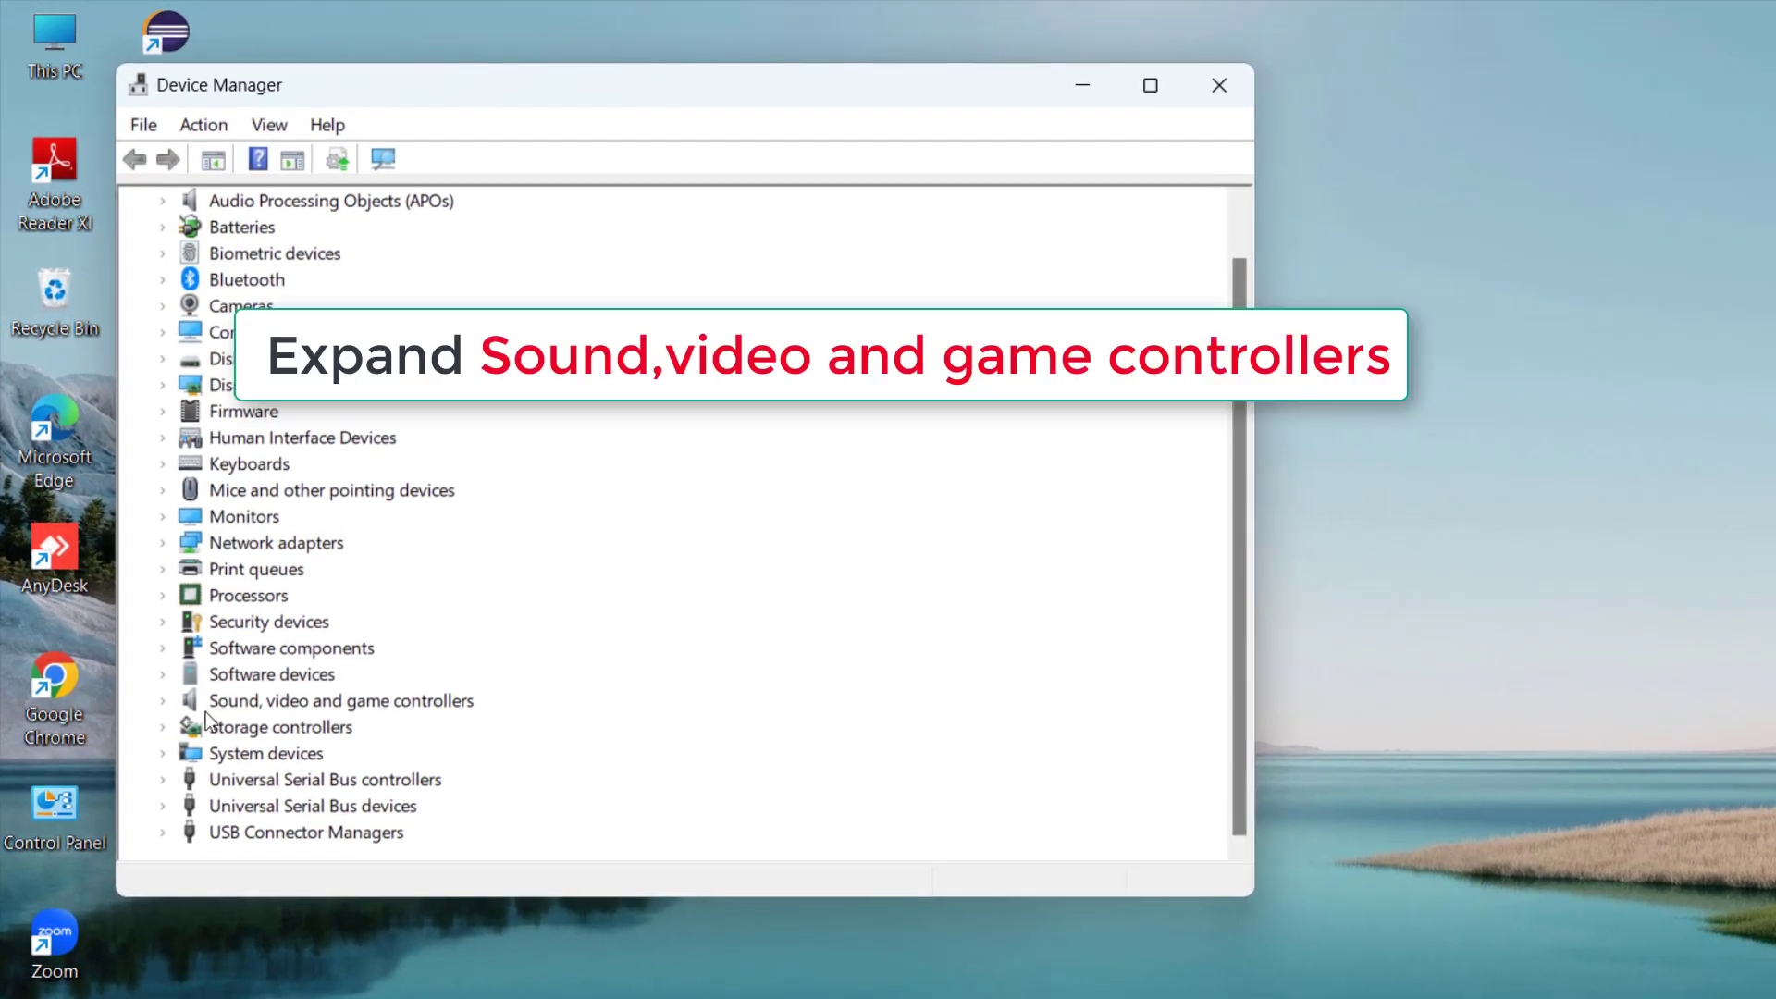
{"action": "left_click", "coordinate": [201, 709]}
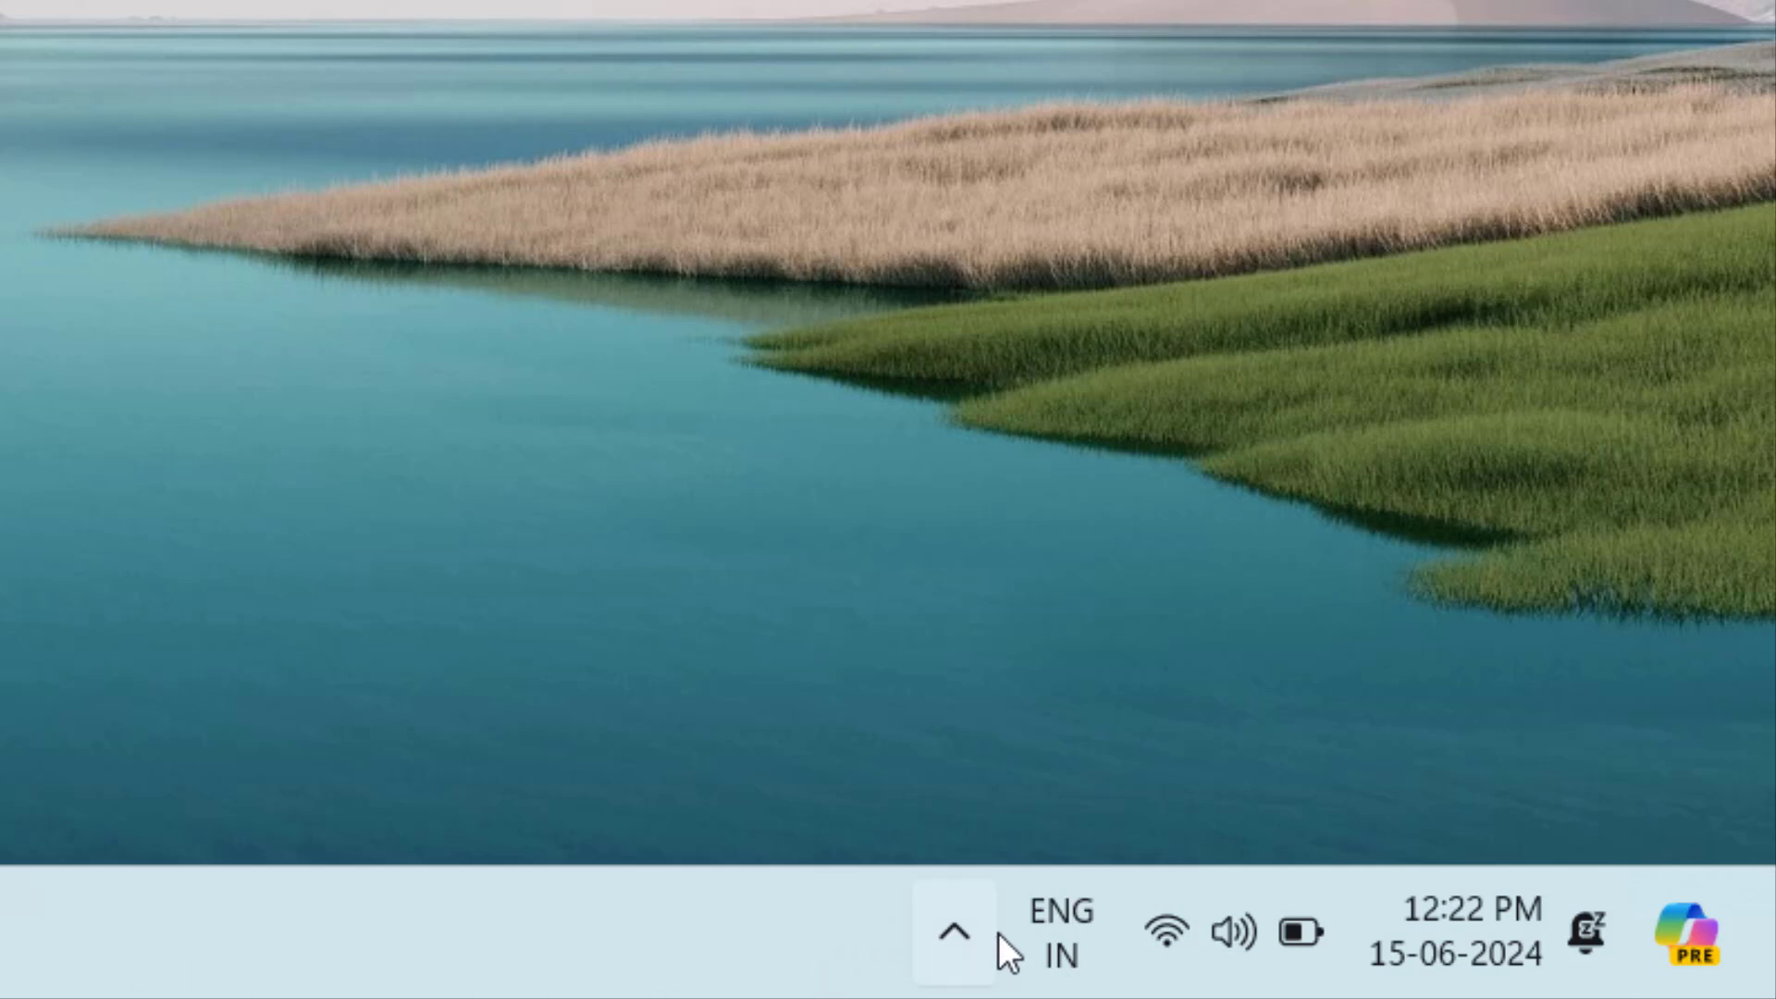
{"action": "mouse_move", "coordinate": [1233, 936]}
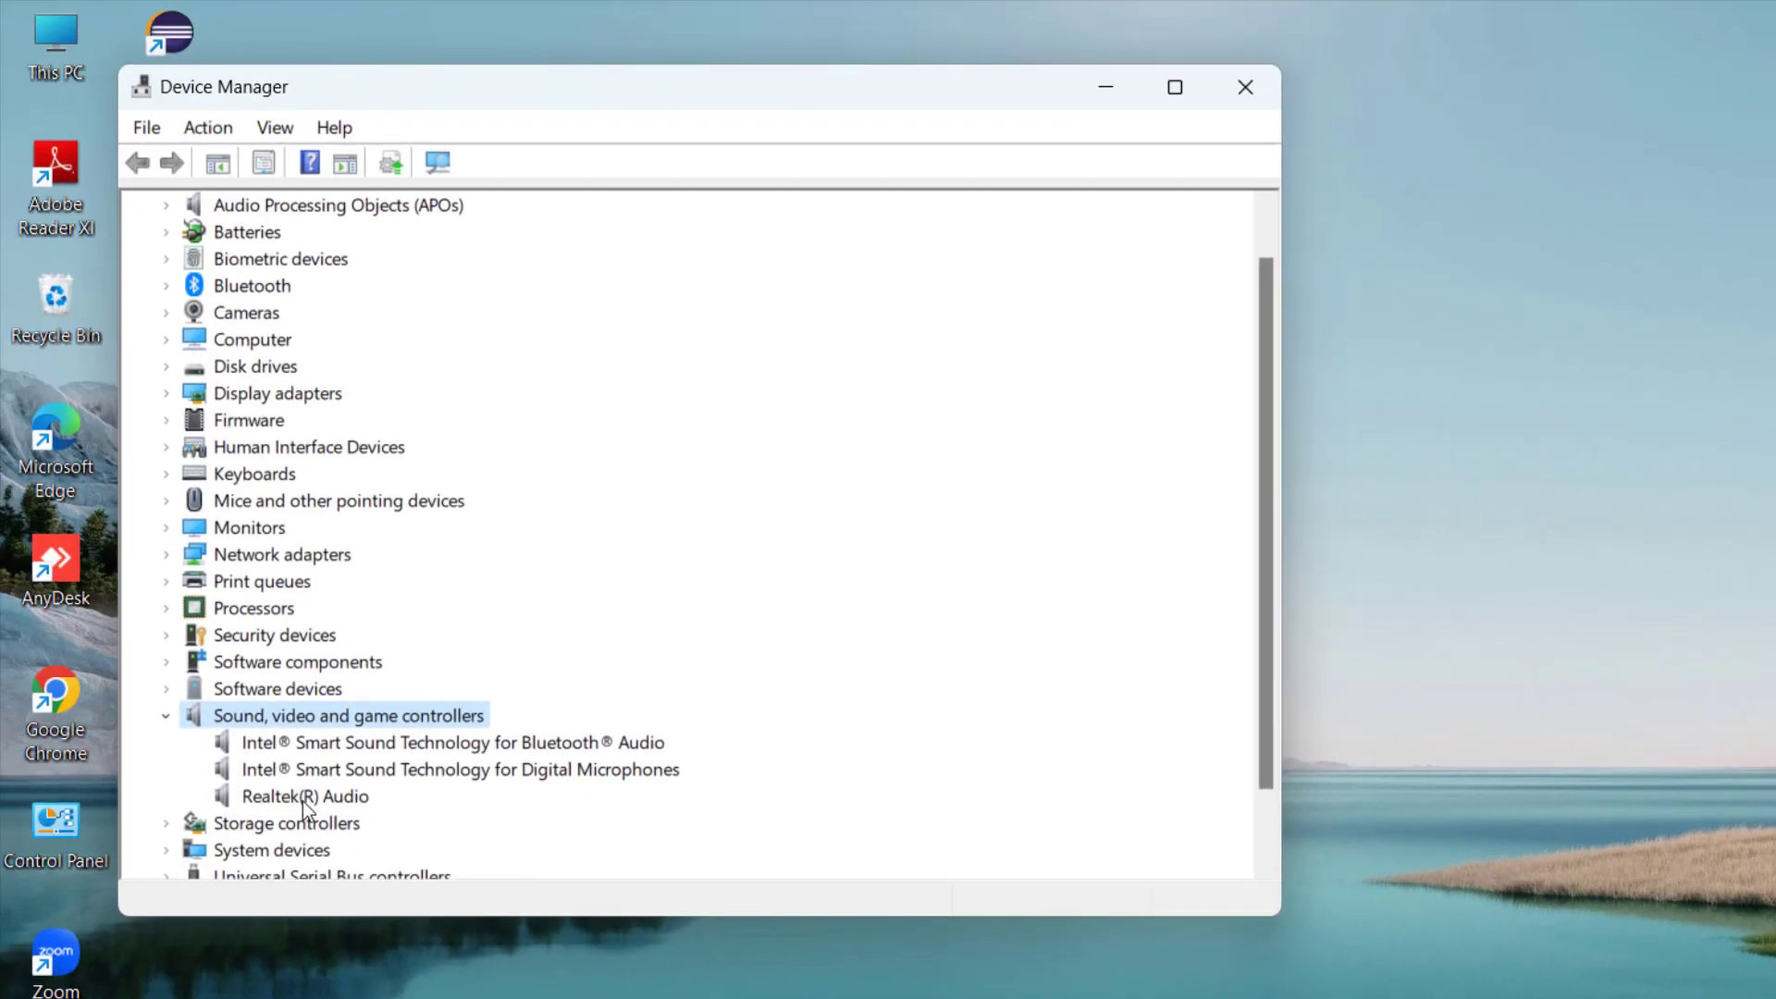
- Update the Realtek(R) Audio driver manually, installing a Realtek High Definition Audio driver from the list of available drivers on the computer
{"action": "left_click", "coordinate": [302, 801]}
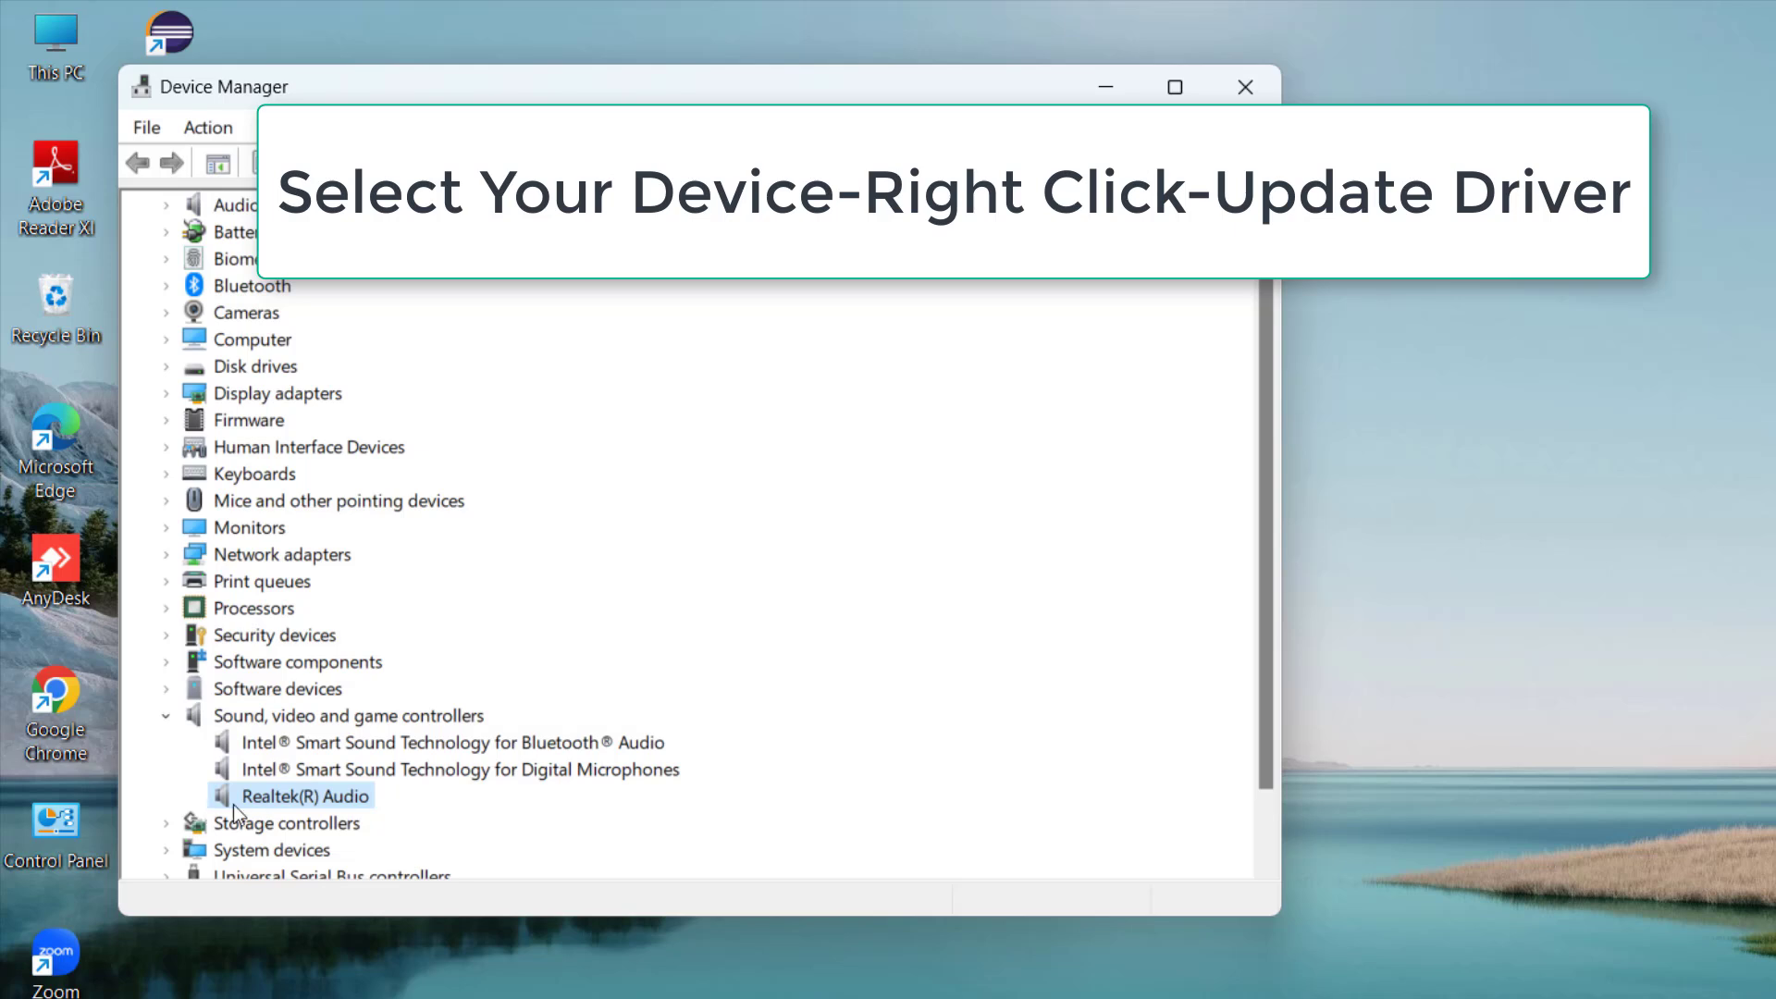
{"action": "right_click", "coordinate": [321, 801]}
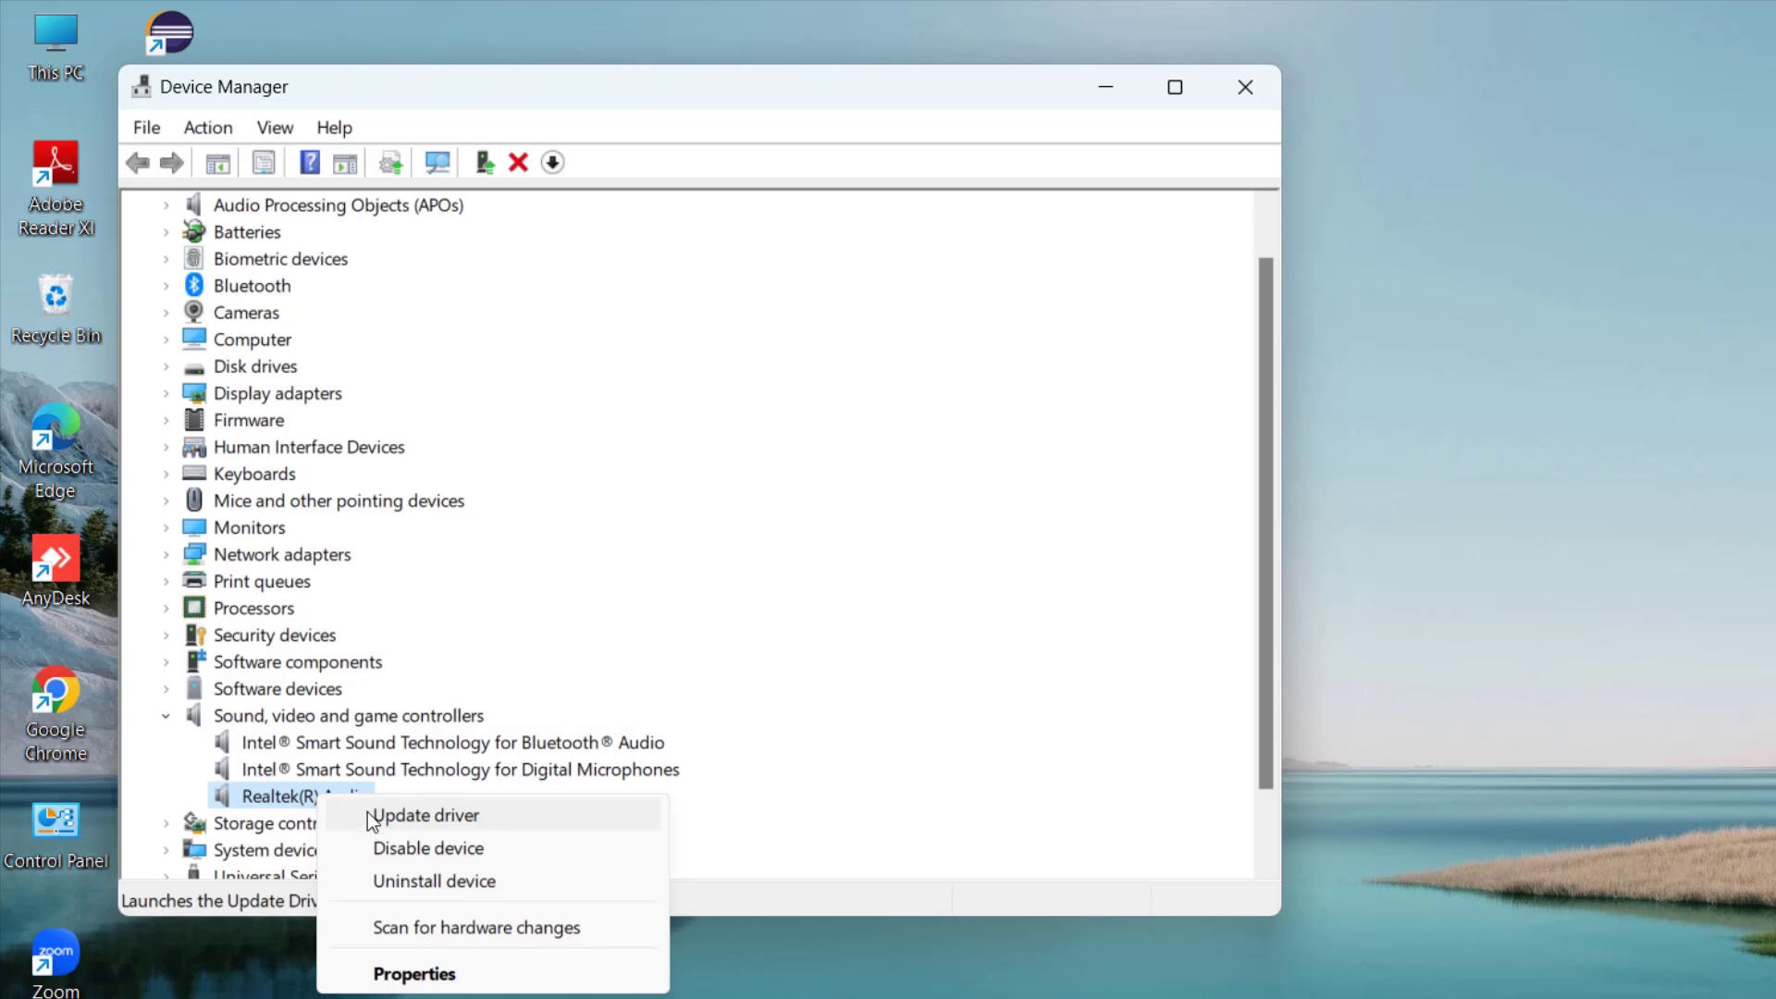
{"action": "left_click", "coordinate": [436, 812]}
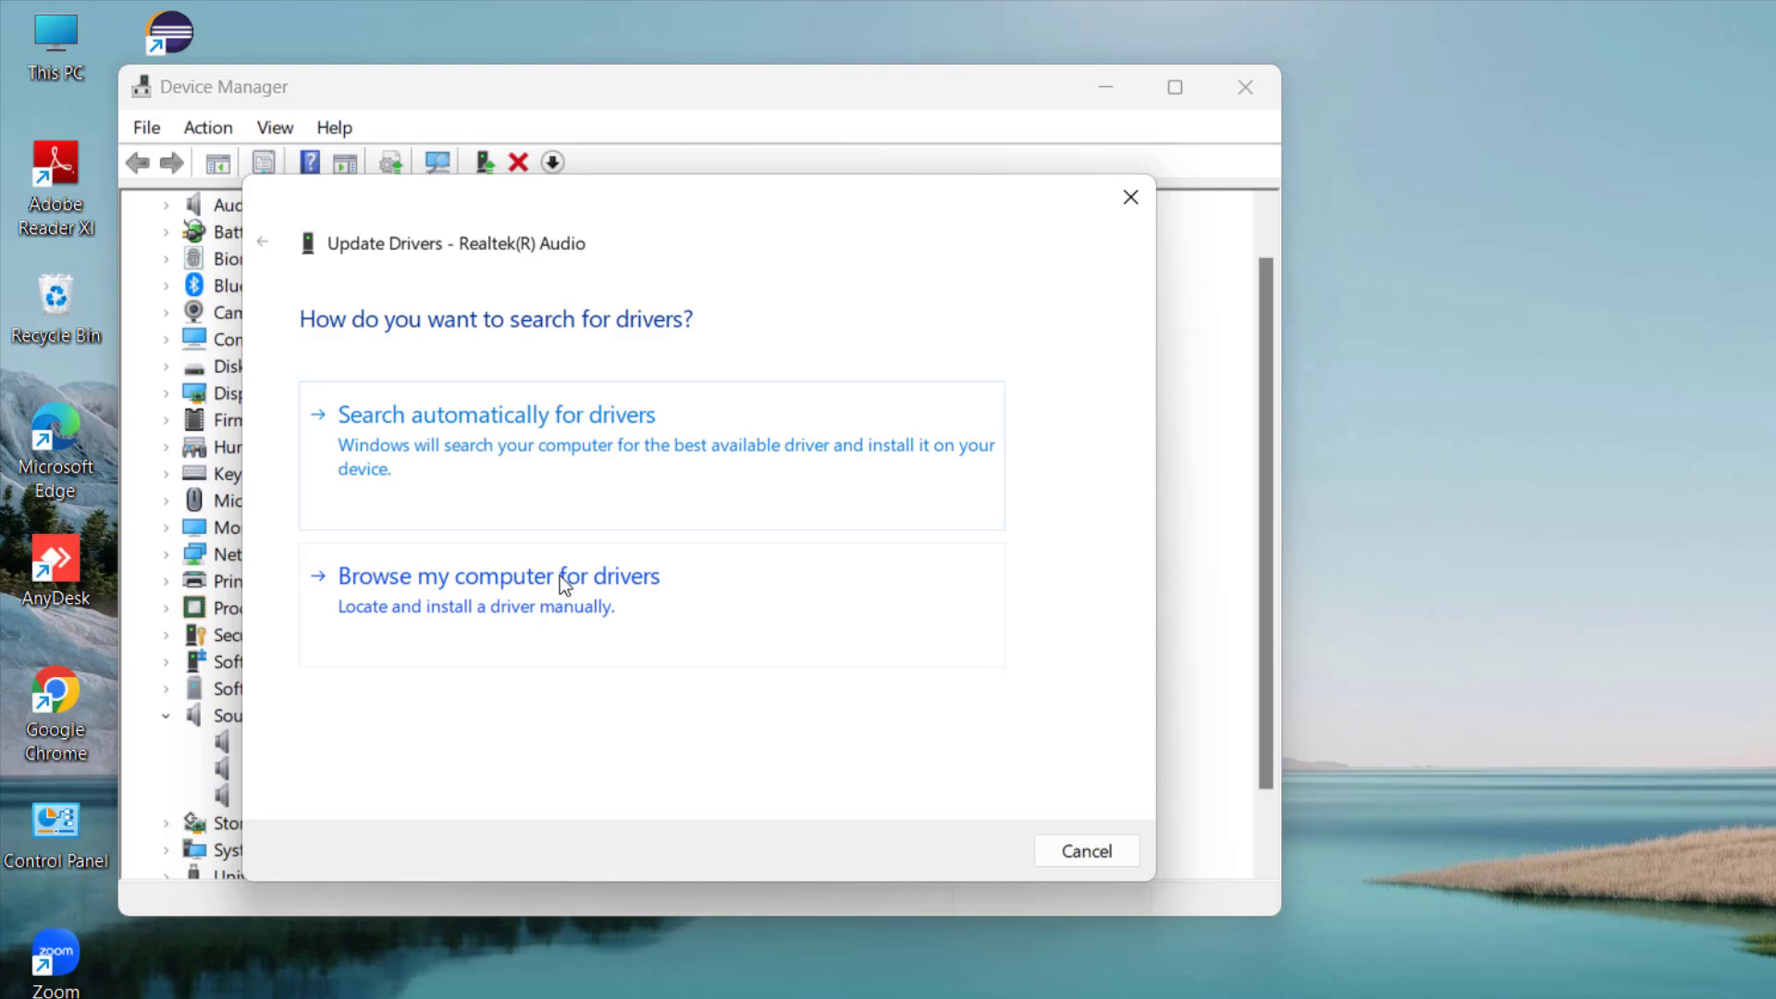
{"action": "left_click", "coordinate": [491, 592]}
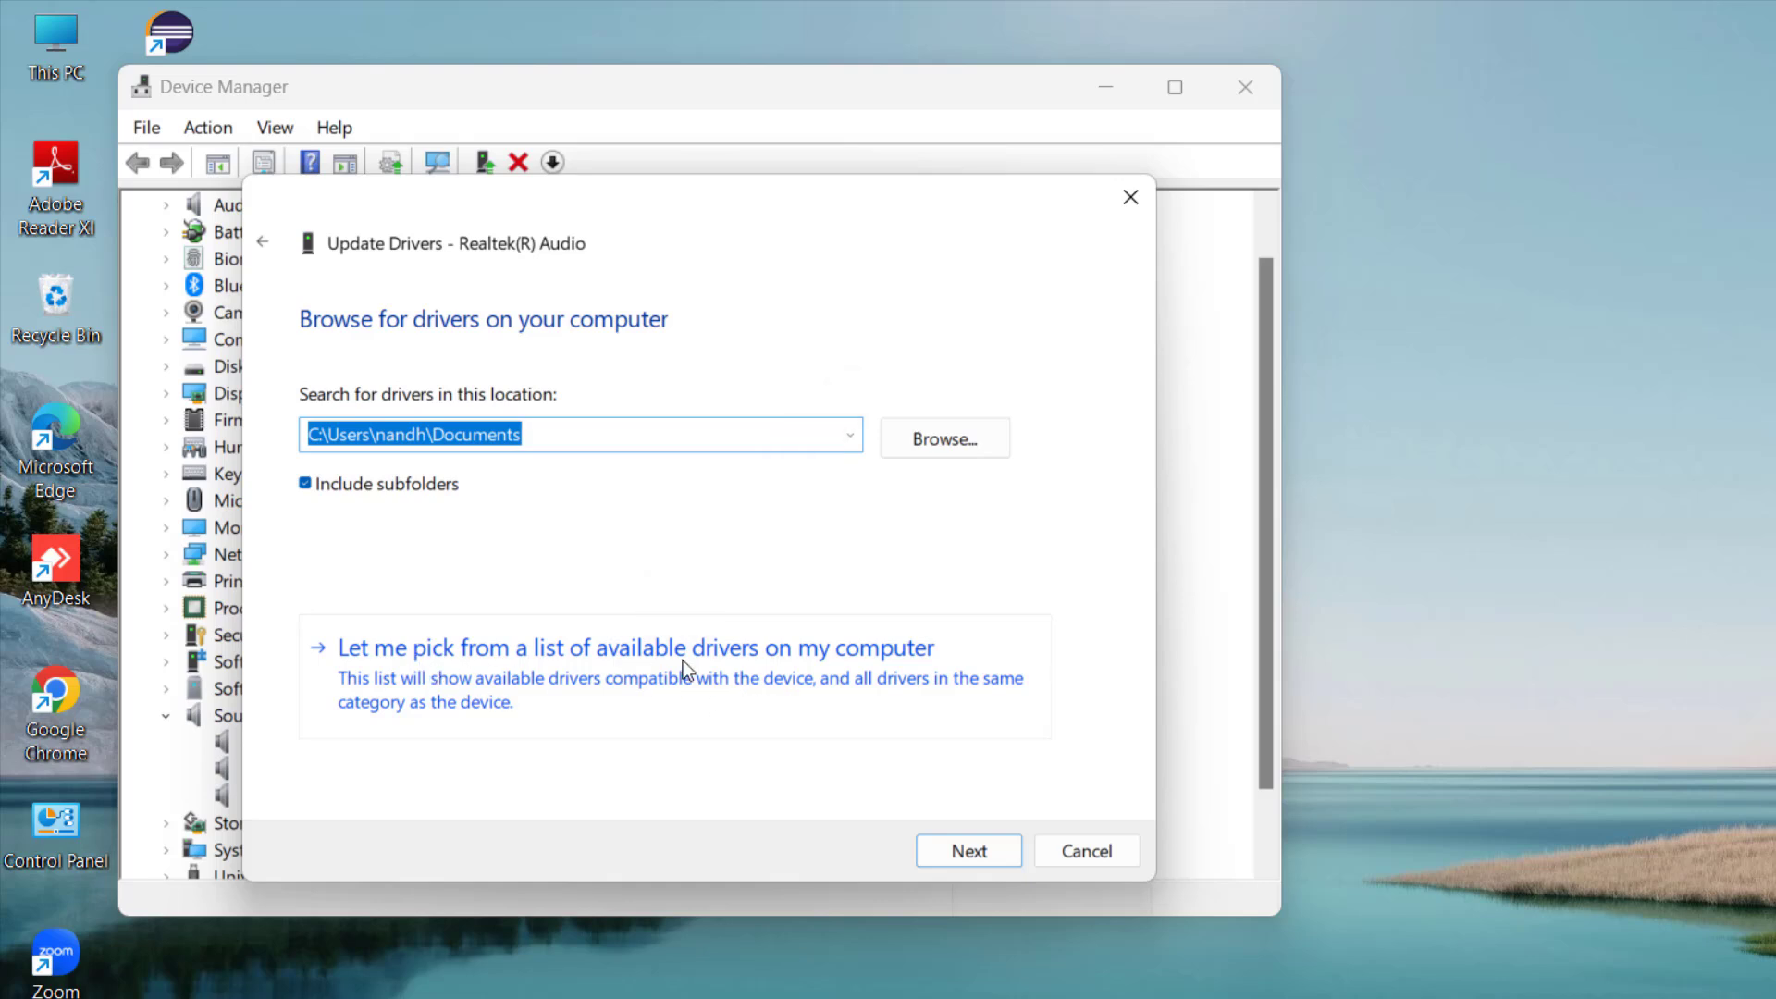
{"action": "left_click", "coordinate": [652, 672]}
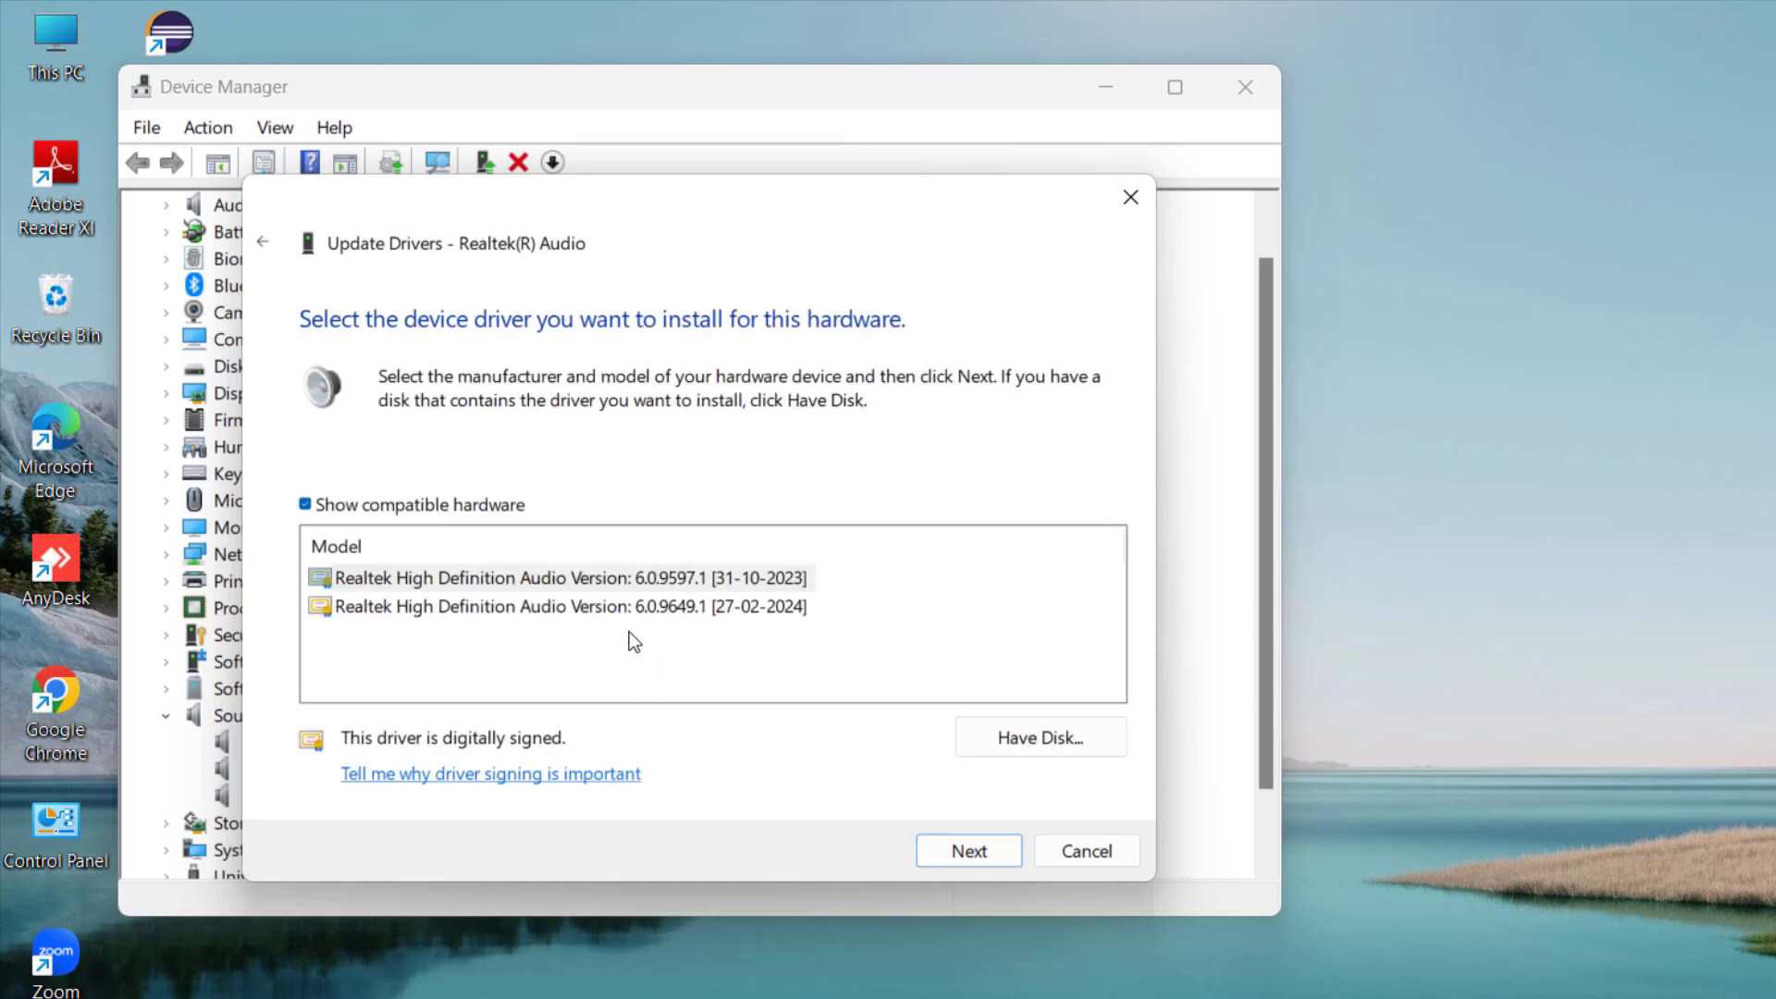
{"action": "left_click", "coordinate": [990, 852]}
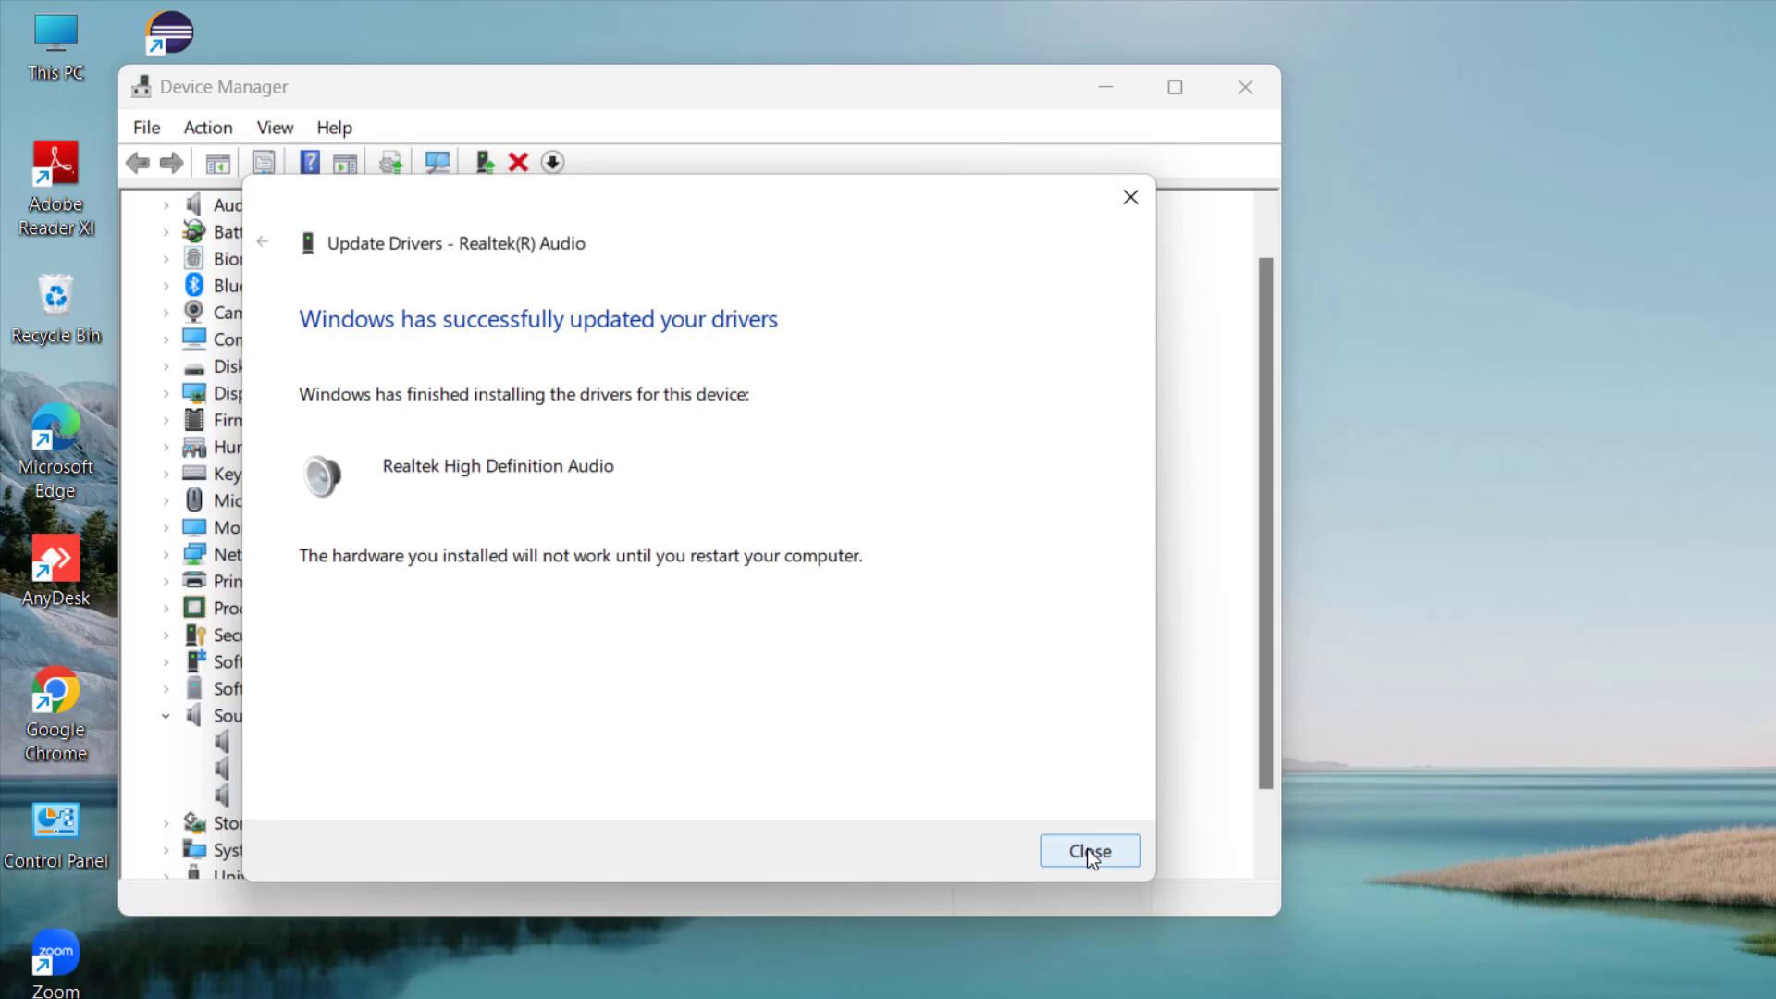
- Close the driver update wizard, decline restarting the computer, and close Device Manager
{"action": "left_click", "coordinate": [1087, 848]}
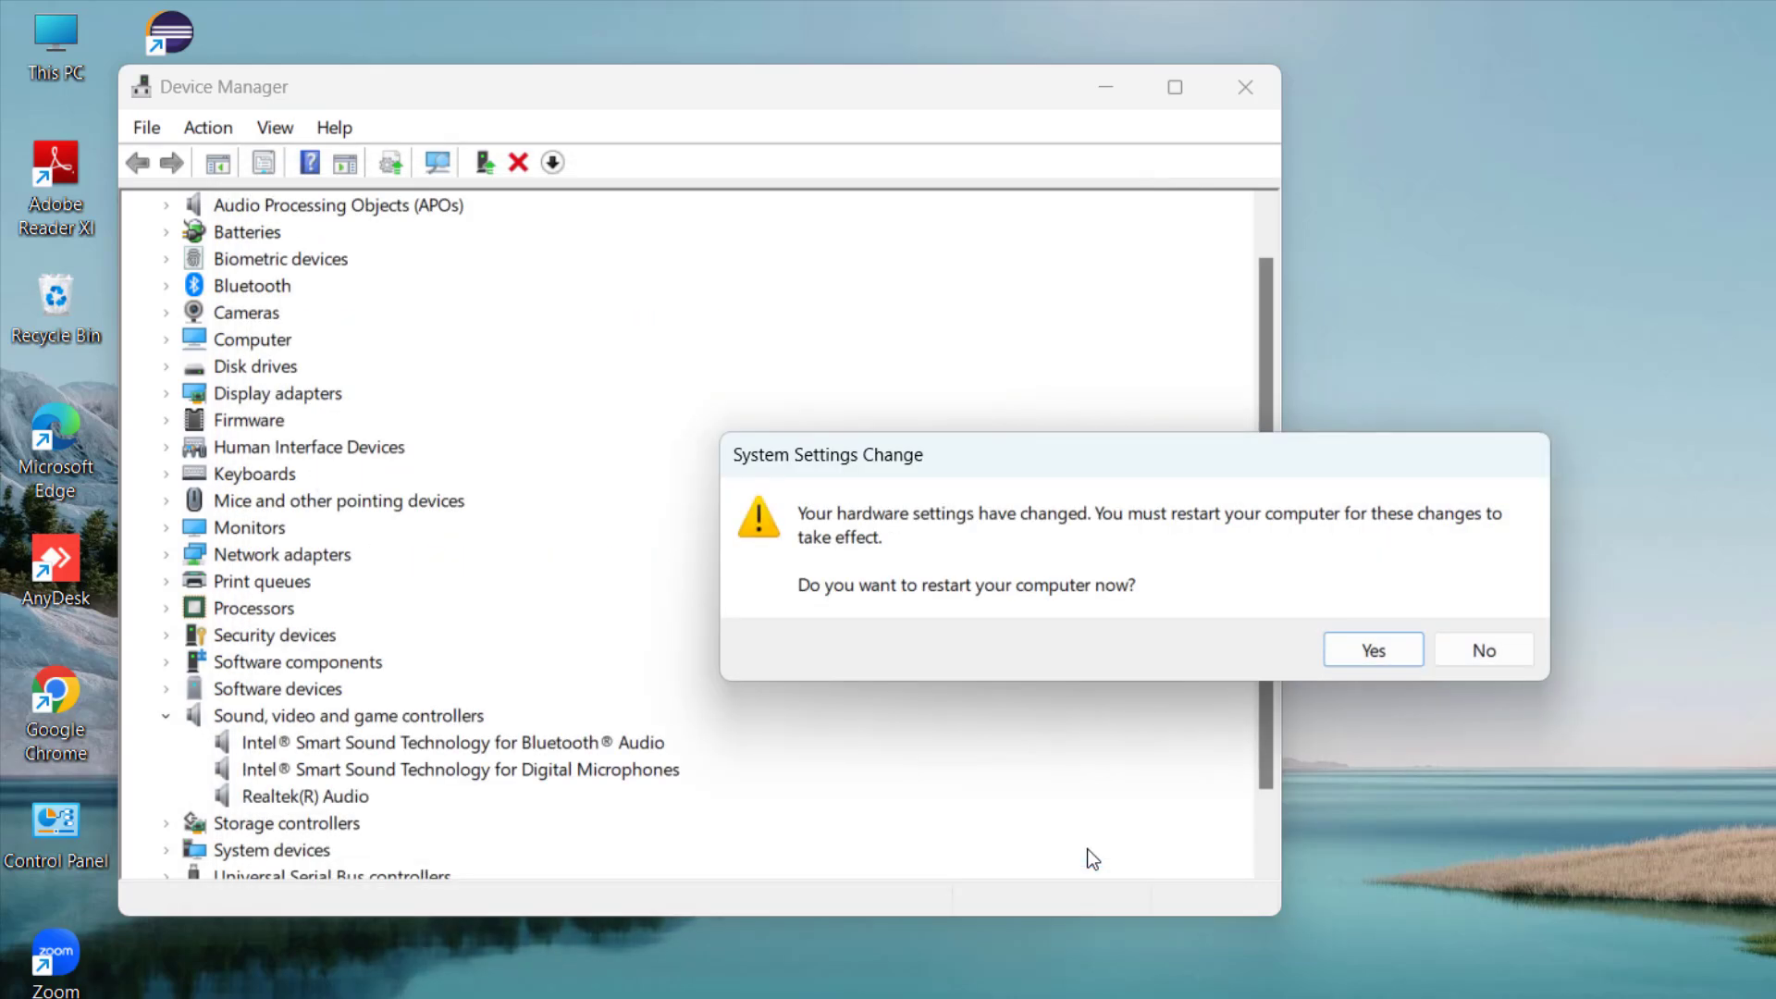
{"action": "left_click", "coordinate": [1483, 650]}
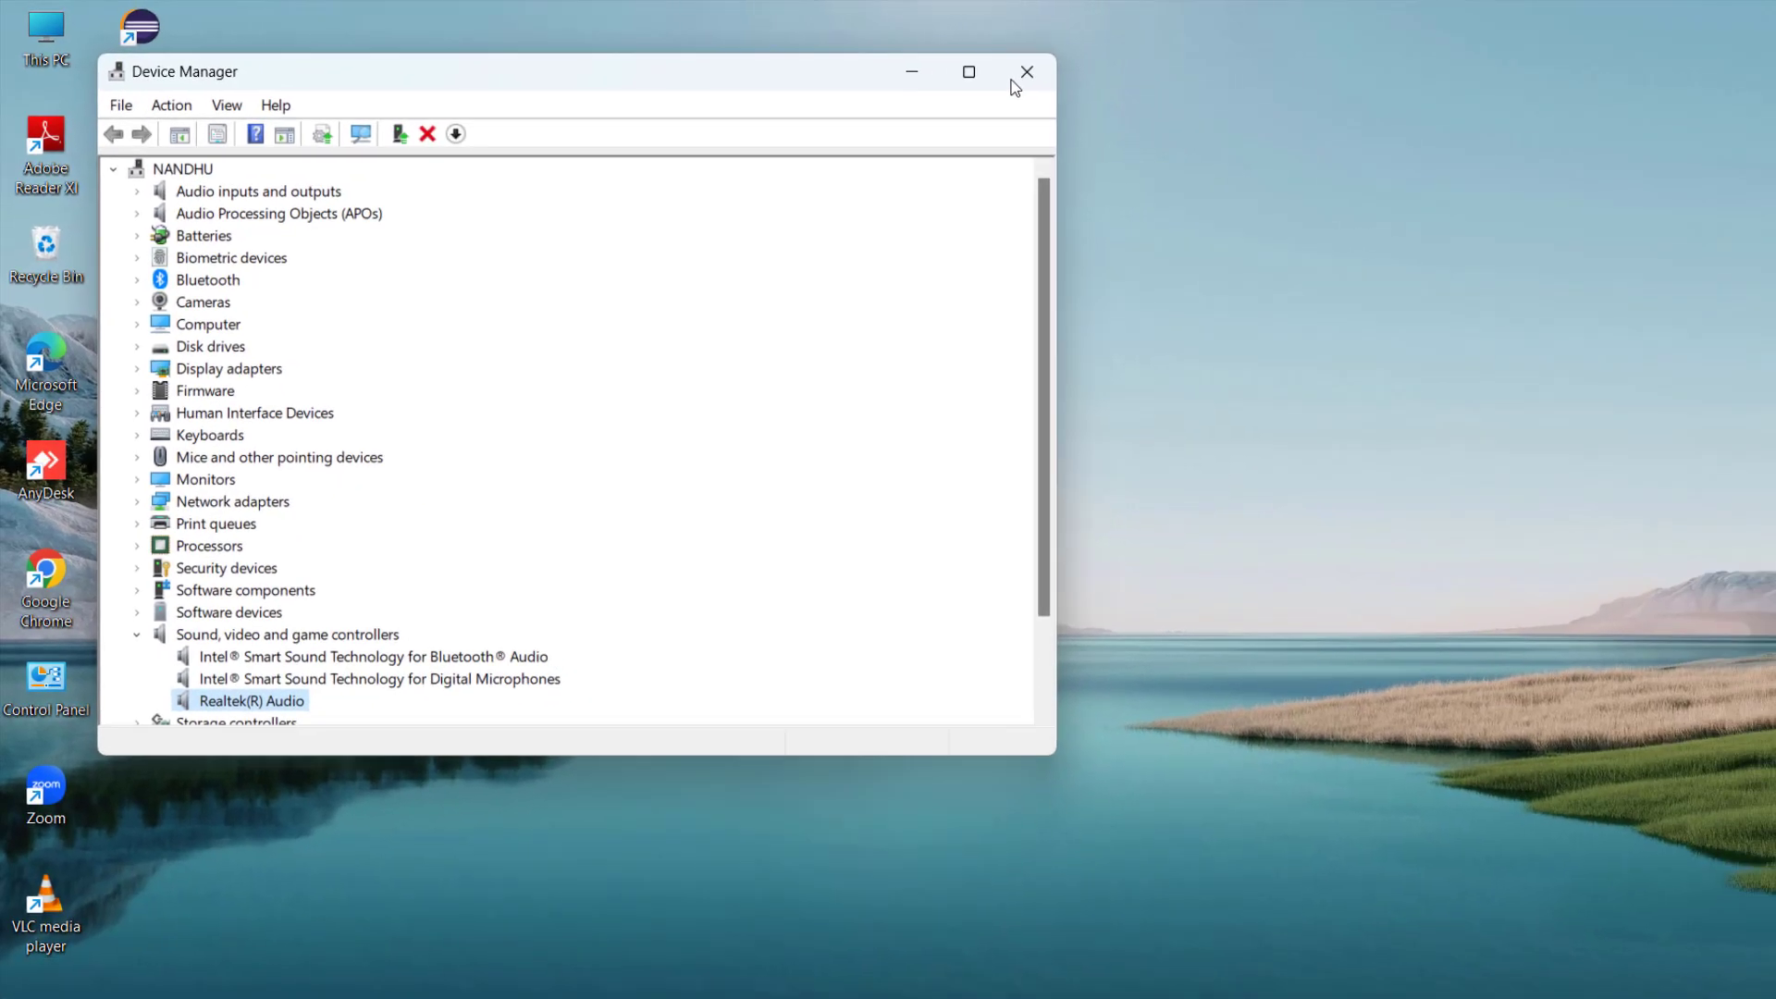
{"action": "left_click", "coordinate": [1245, 87]}
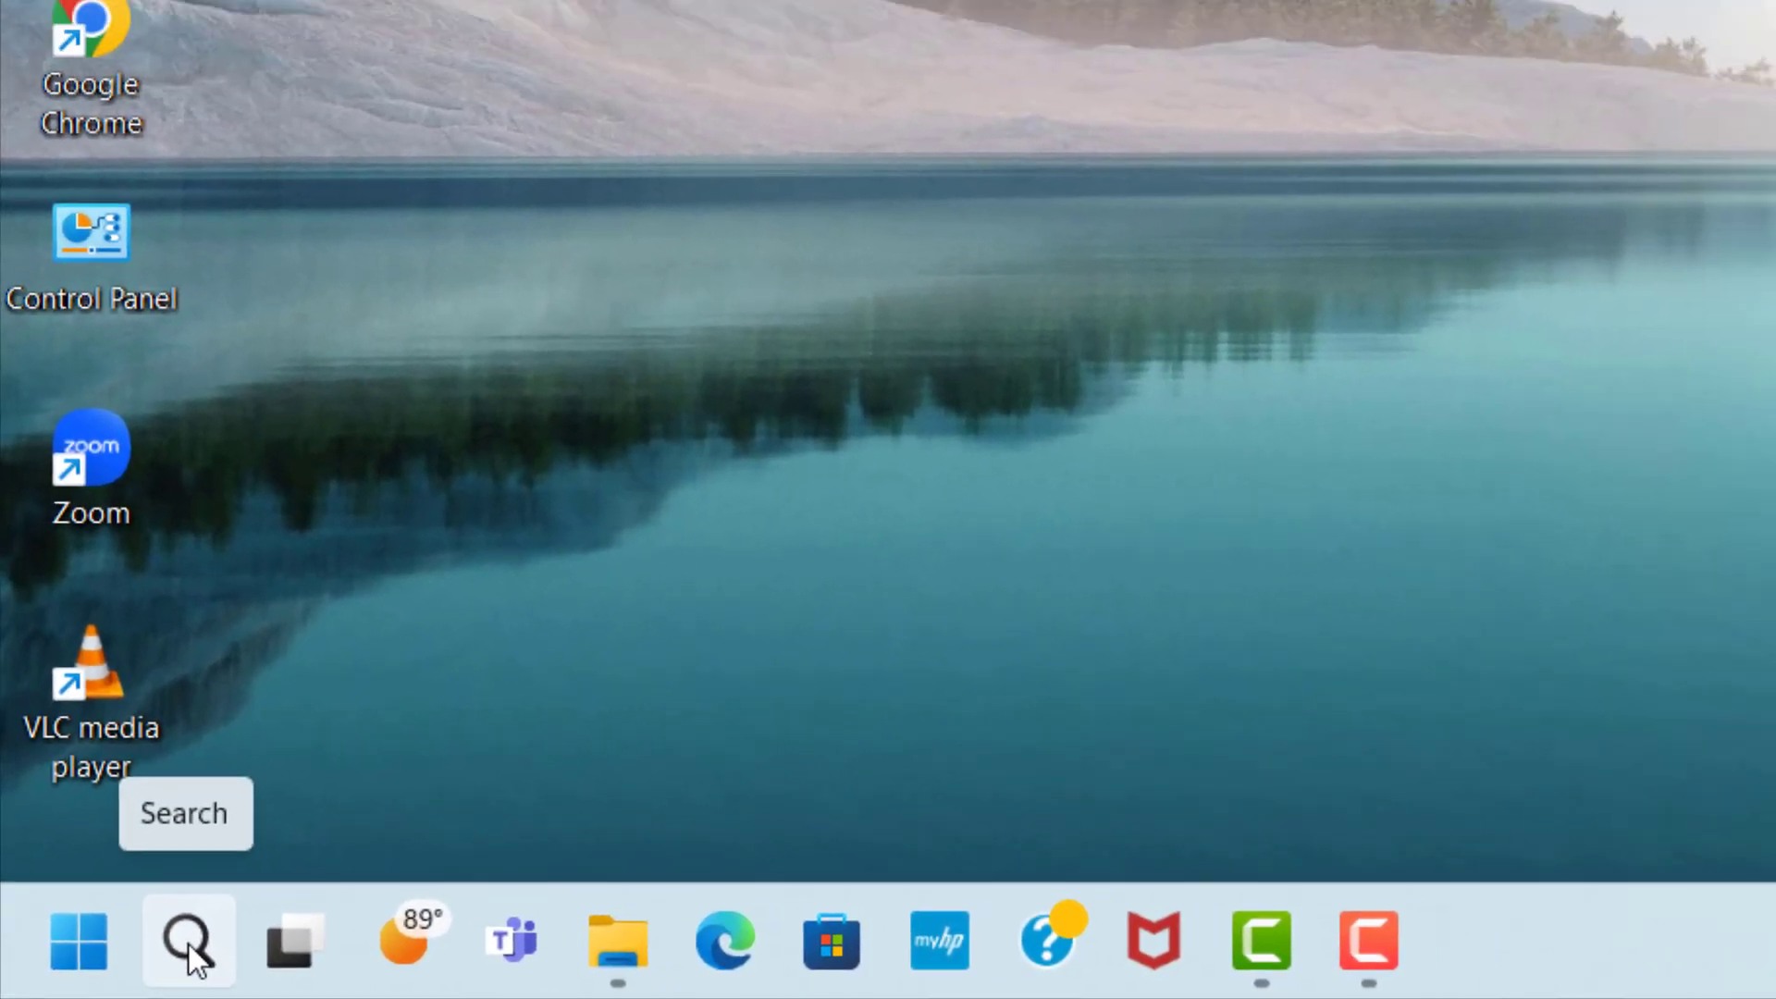
- Search Windows for Services and open it
{"action": "left_click", "coordinate": [209, 936]}
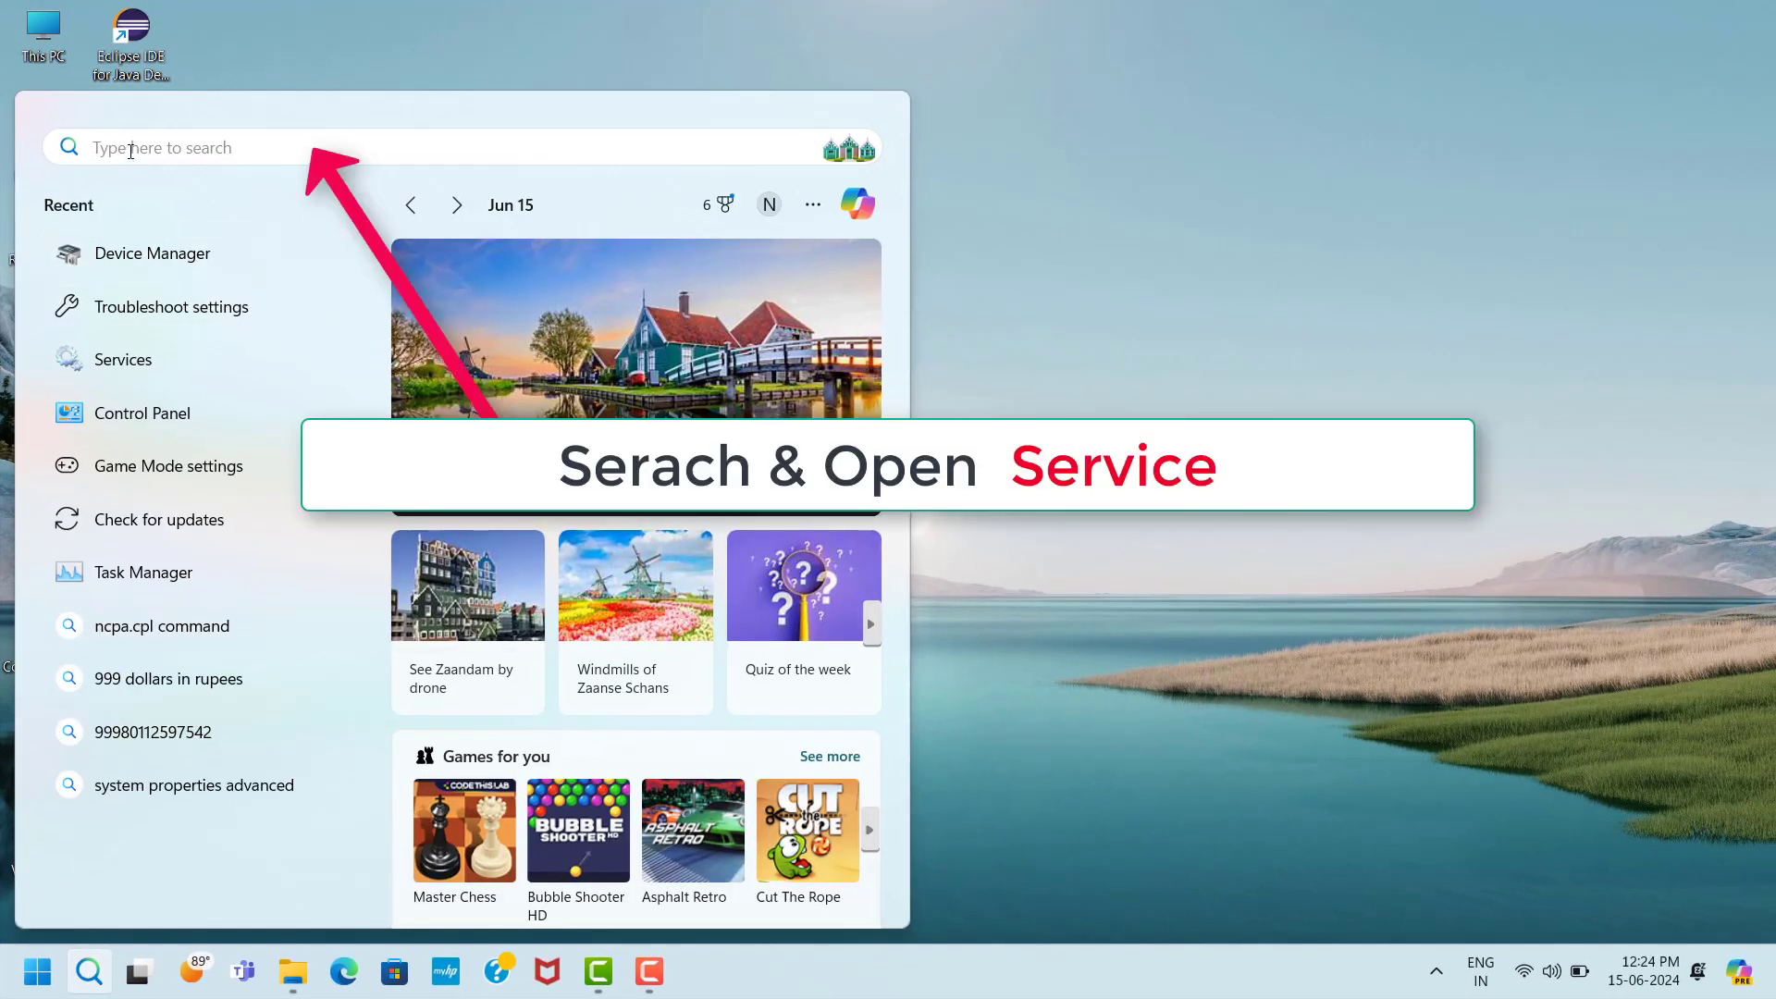
{"action": "type", "text": "ser"}
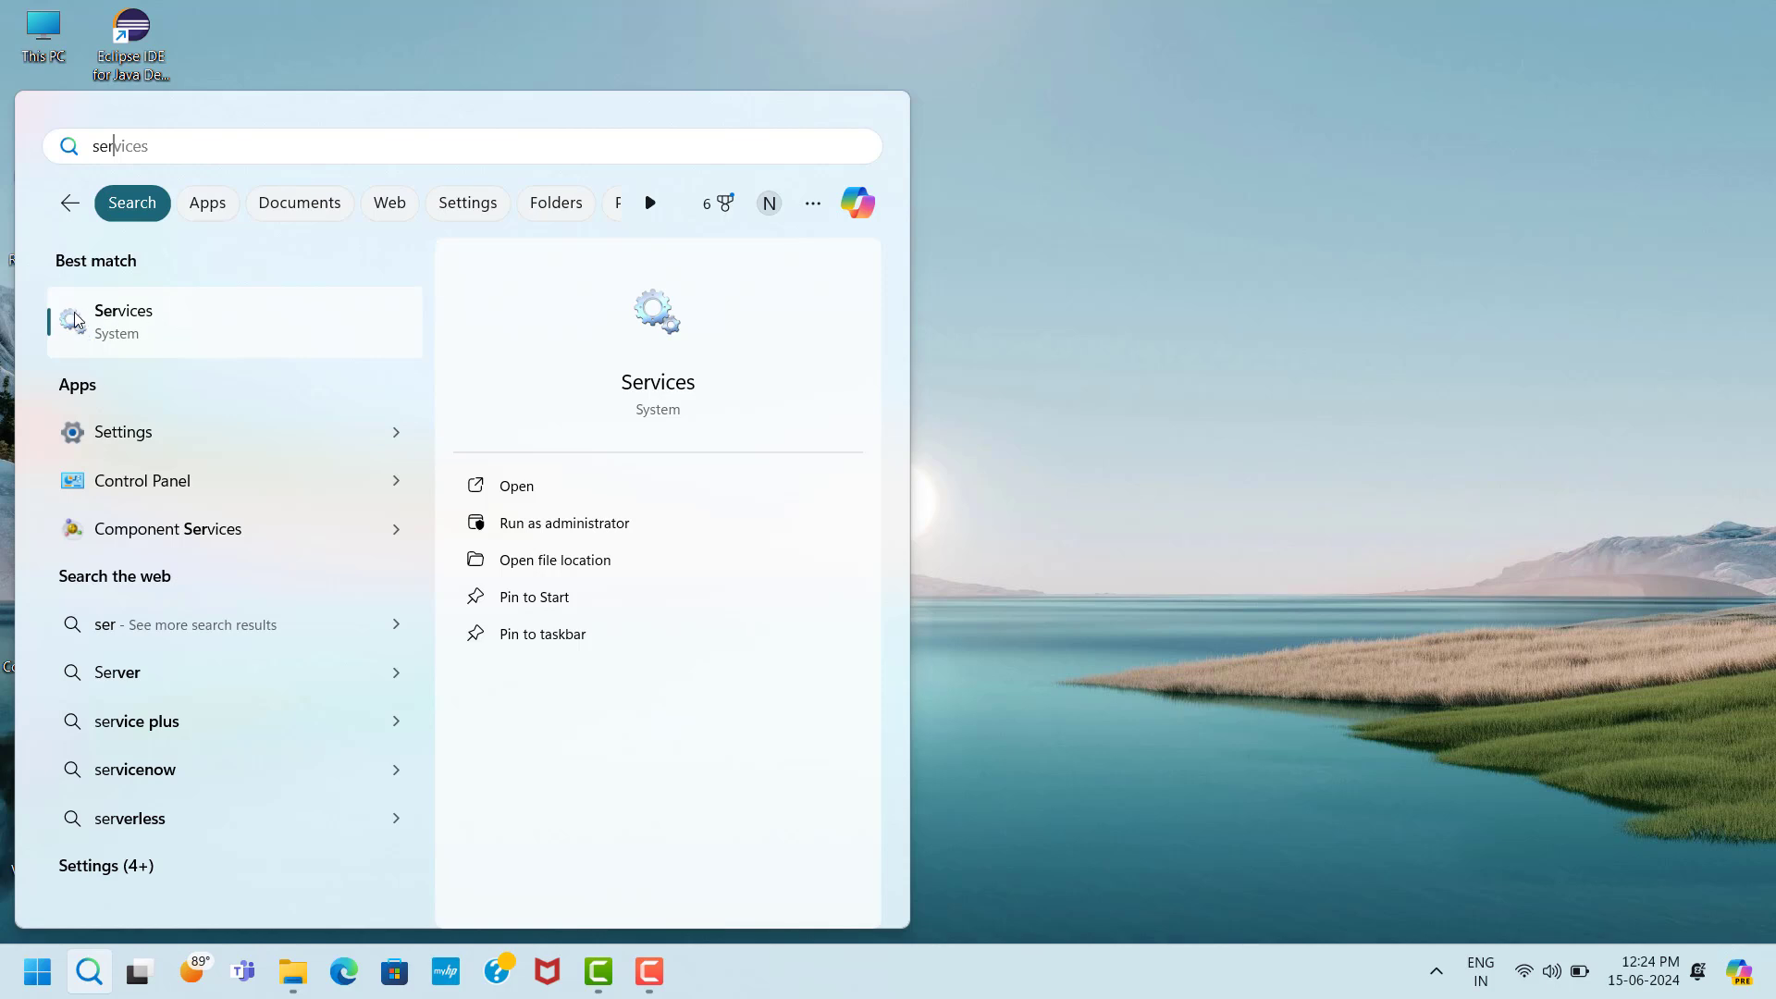
{"action": "left_click", "coordinate": [214, 327]}
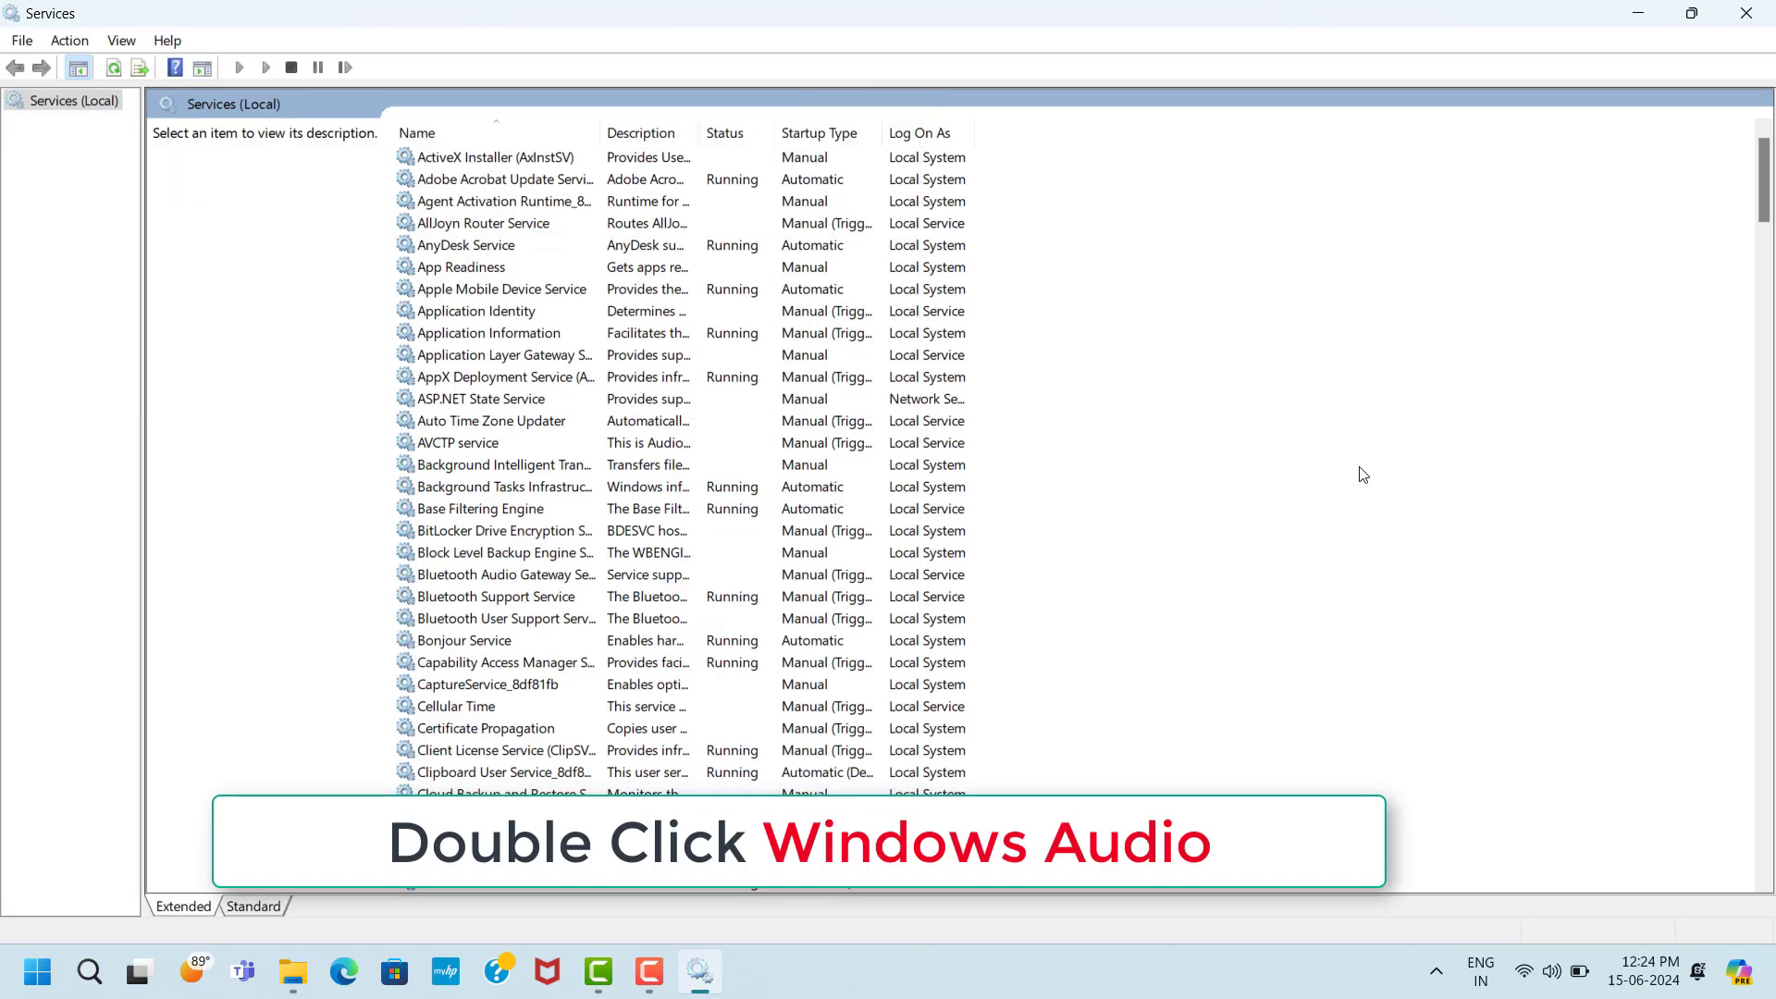
- Find the Windows Audio service in the list and open its properties
{"action": "scroll", "coordinate": [587, 471], "scroll_direction": "down", "scroll_amount": 20}
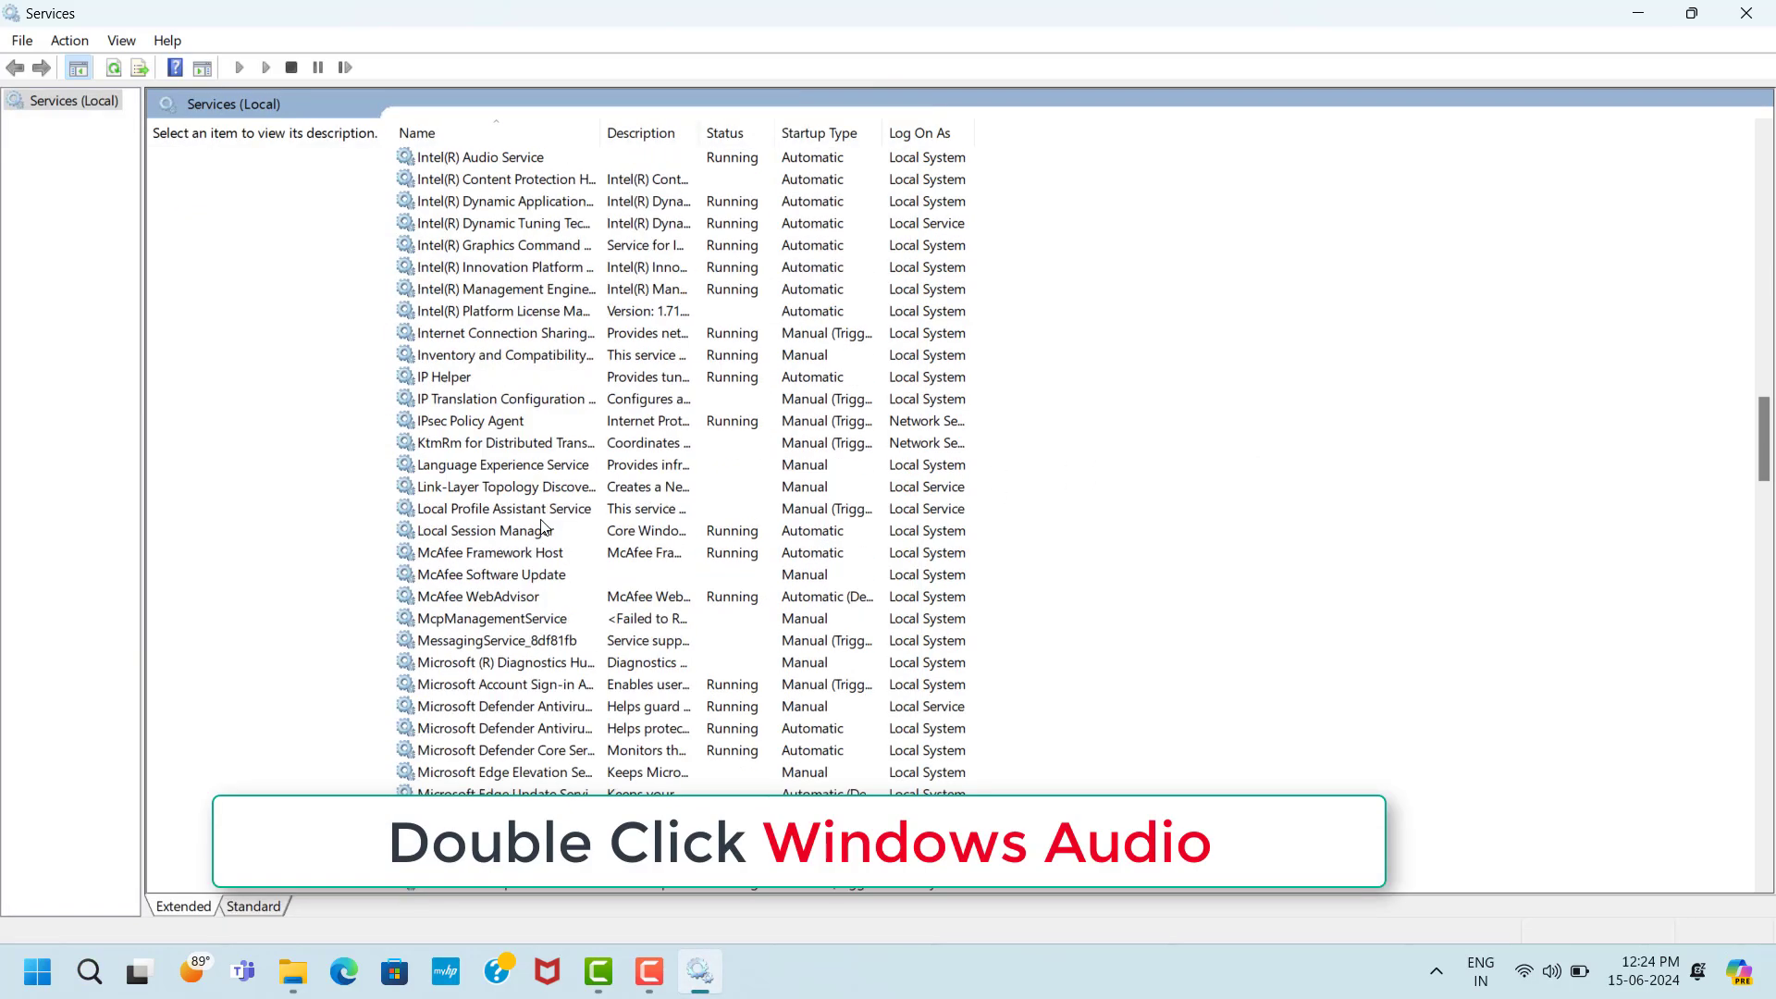
{"action": "scroll", "coordinate": [542, 527], "scroll_direction": "down", "scroll_amount": 20}
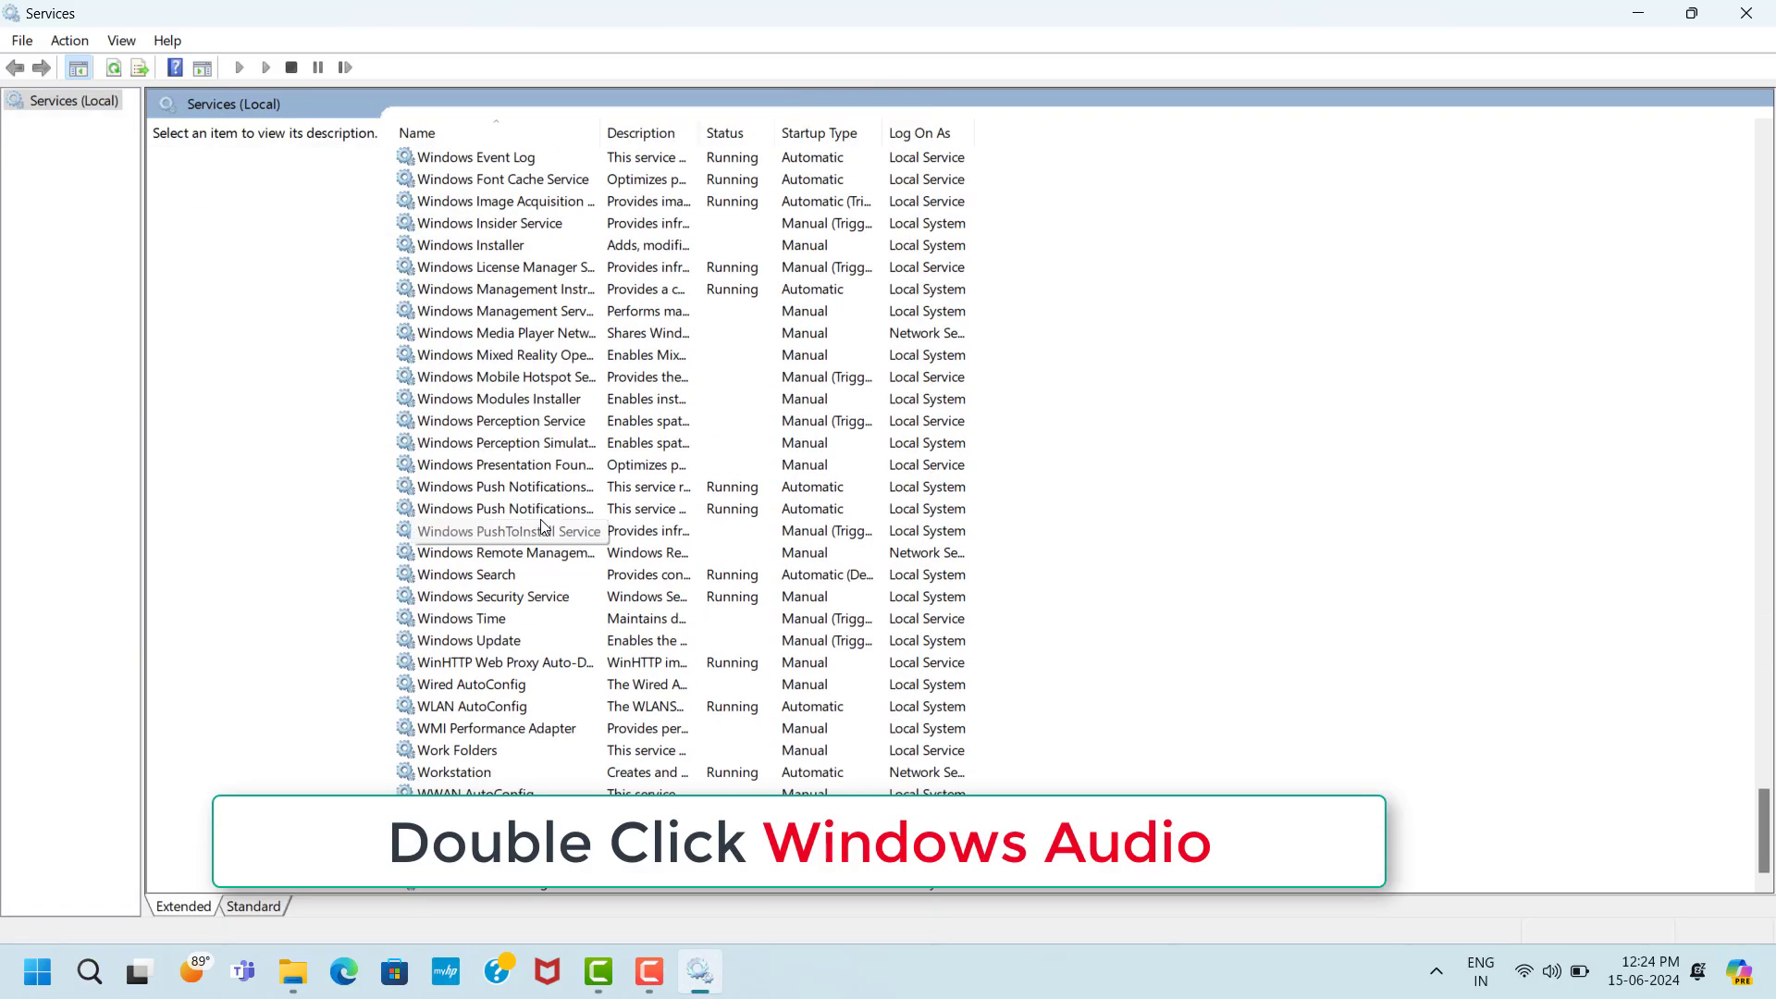
{"action": "scroll", "coordinate": [542, 527], "scroll_direction": "up", "scroll_amount": 4}
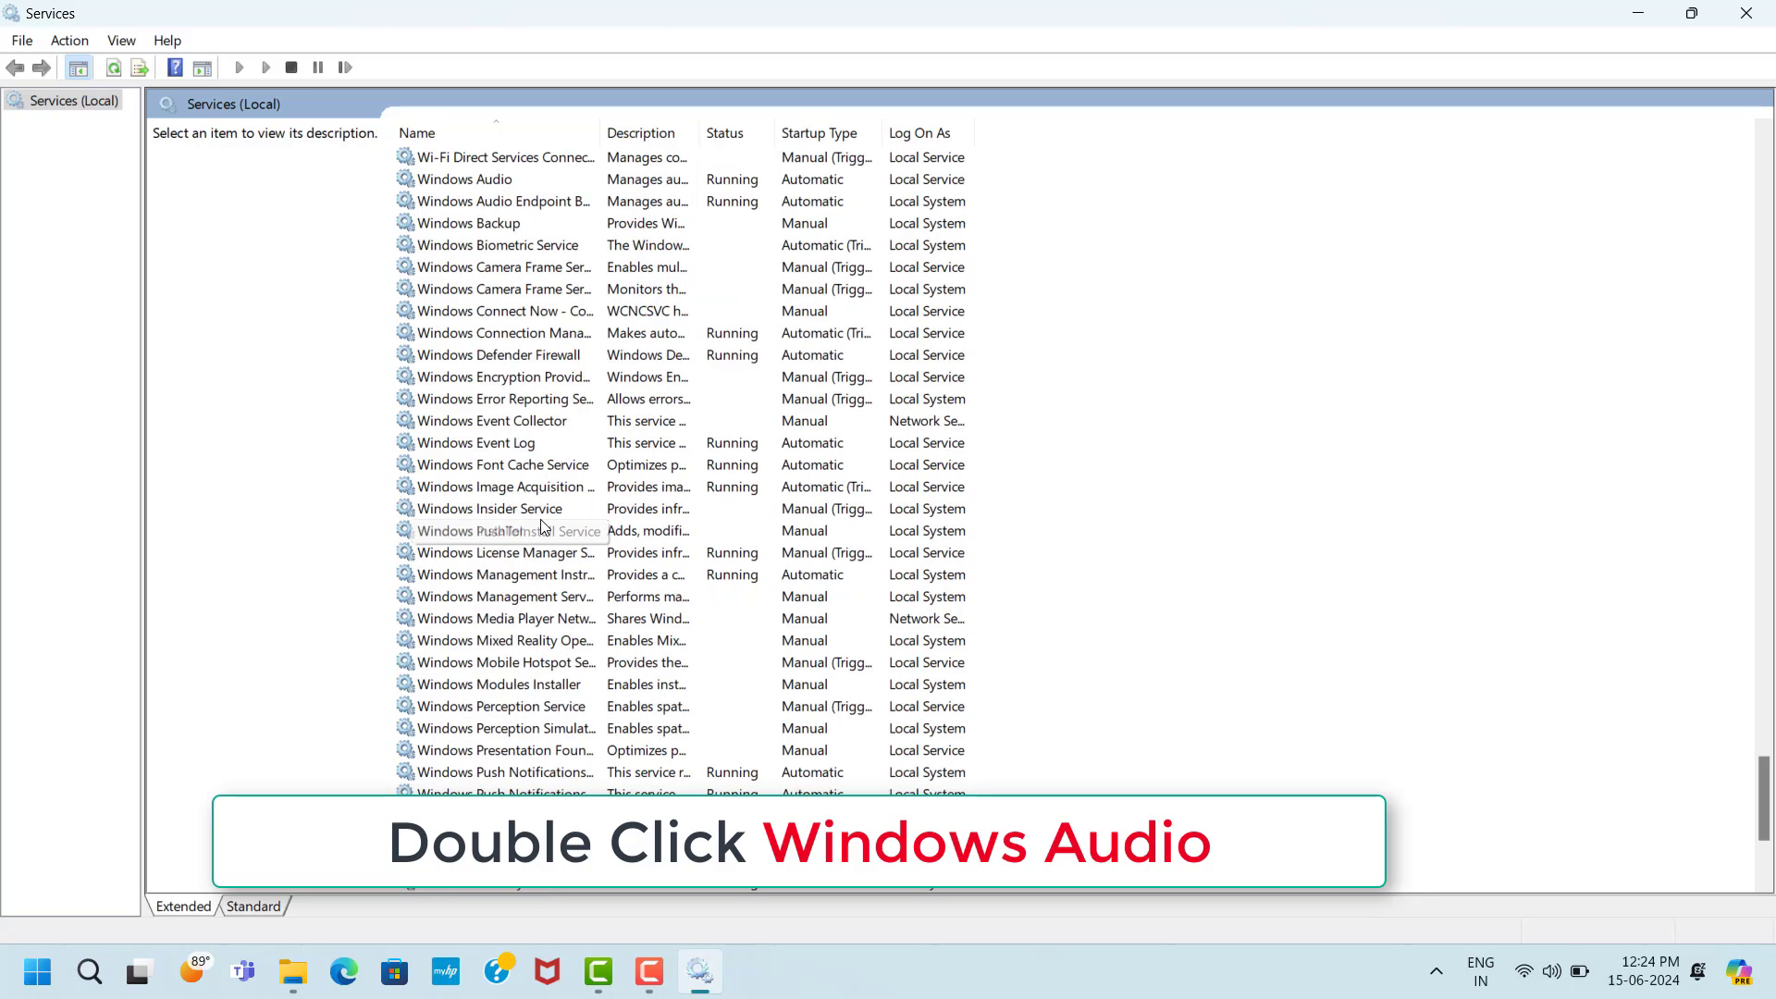
{"action": "left_click", "coordinate": [472, 183]}
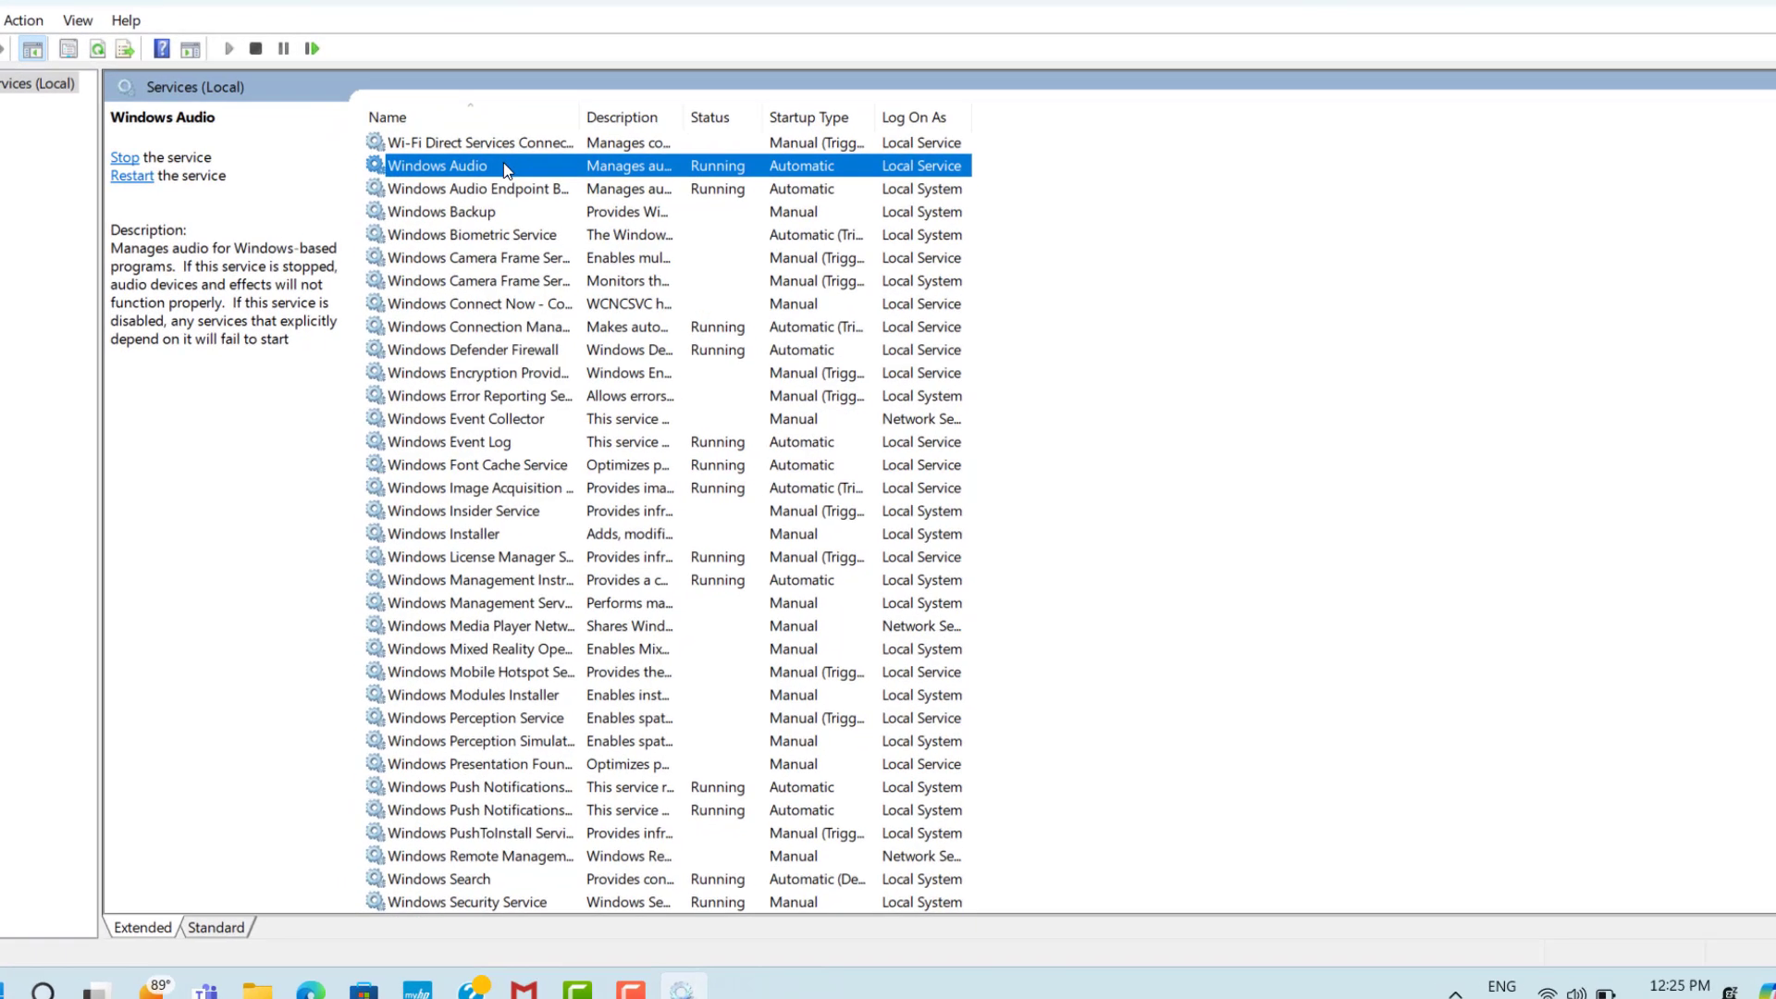
{"action": "double_click", "coordinate": [531, 182]}
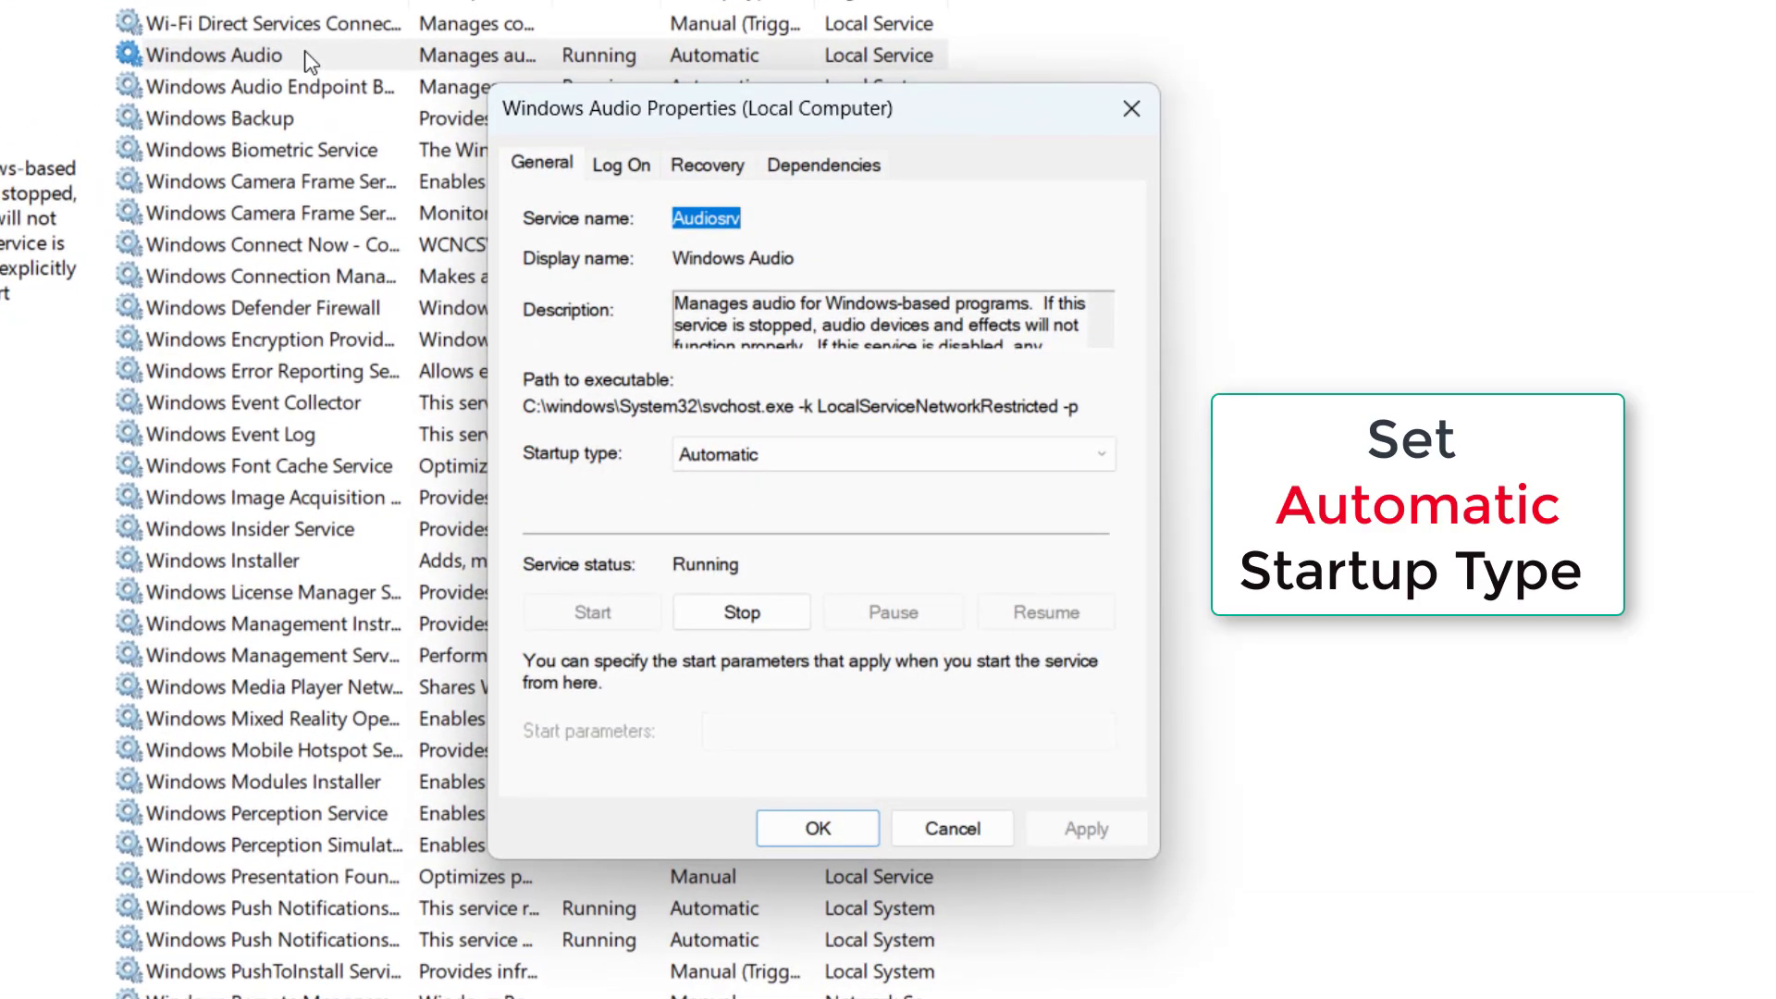
- Set the Windows Audio startup type to Automatic, apply and confirm the properties, and close Services
{"action": "left_click", "coordinate": [793, 468]}
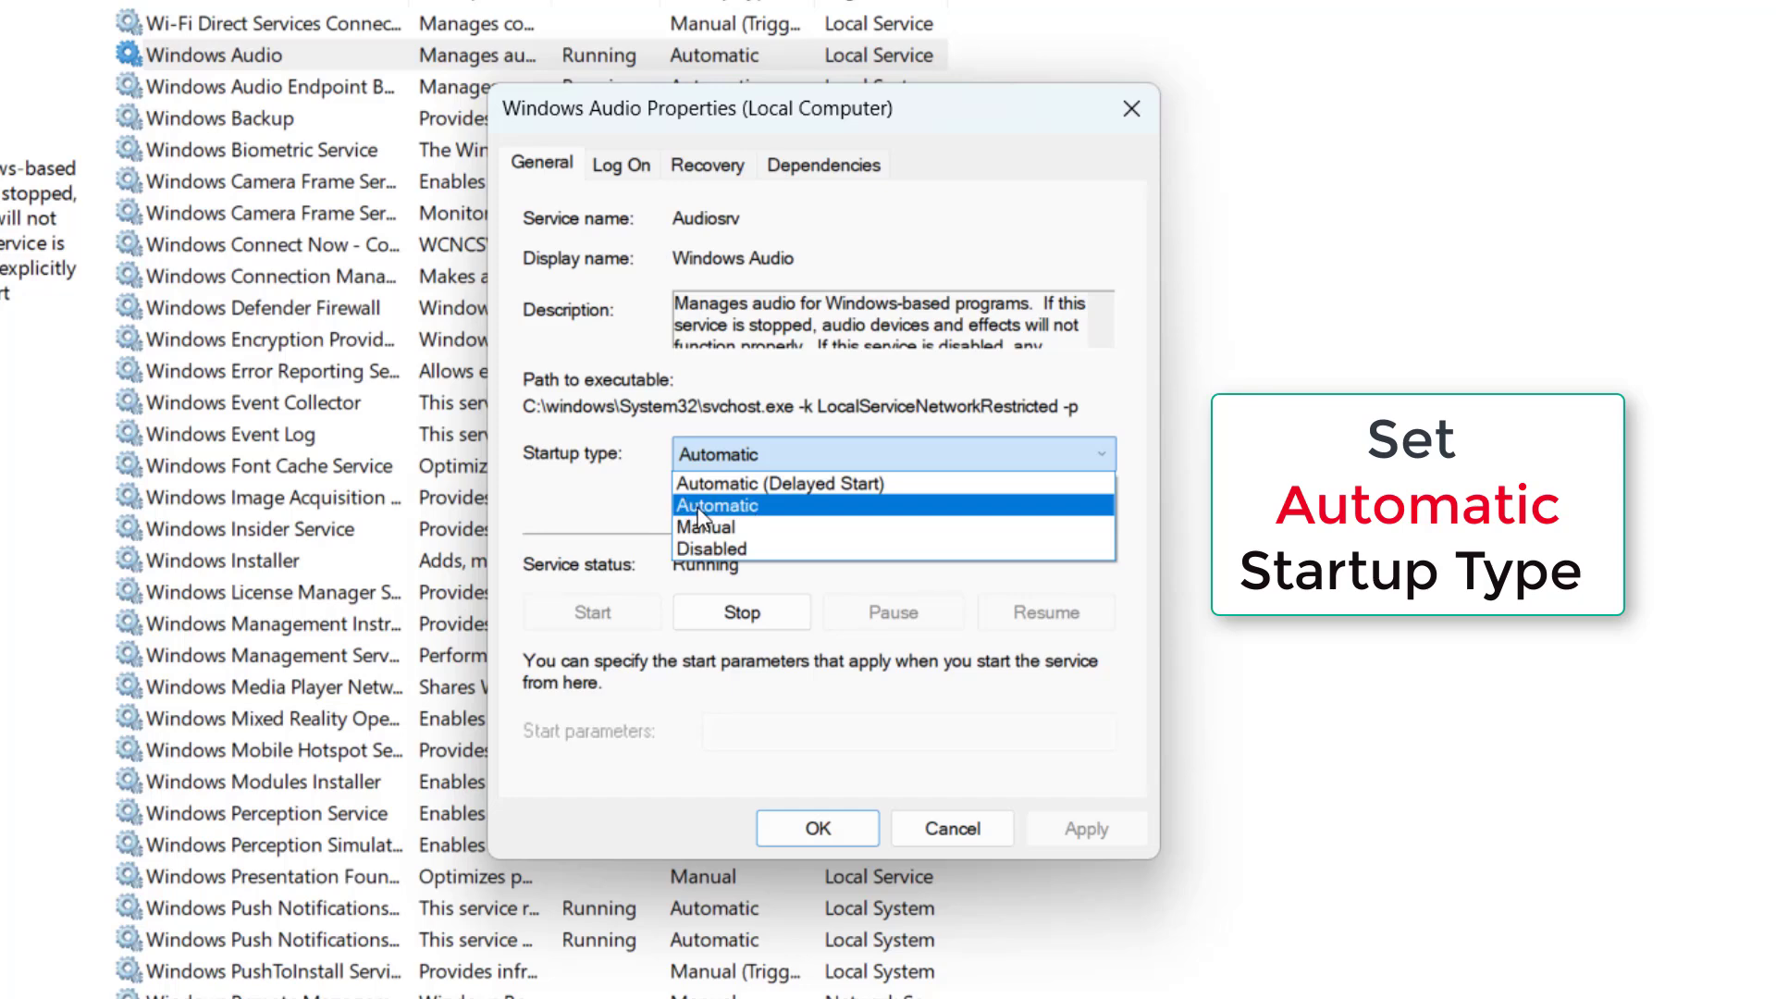
{"action": "left_click", "coordinate": [740, 505]}
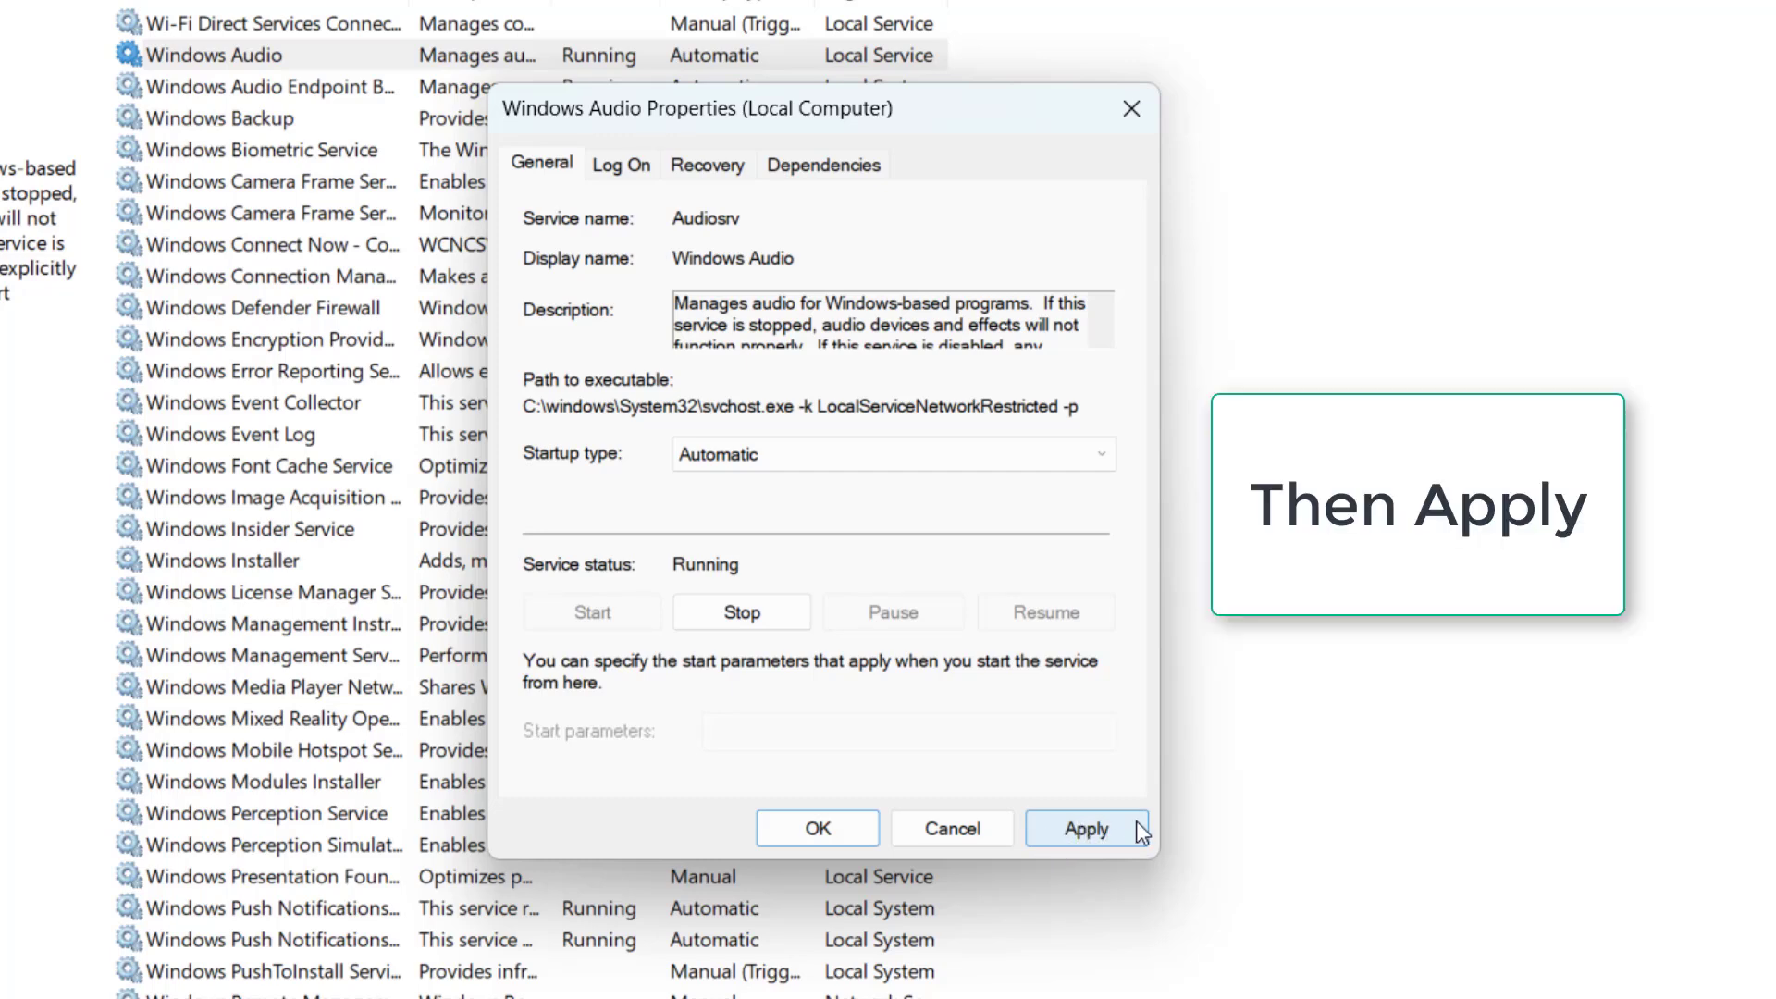
{"action": "left_click", "coordinate": [1091, 829]}
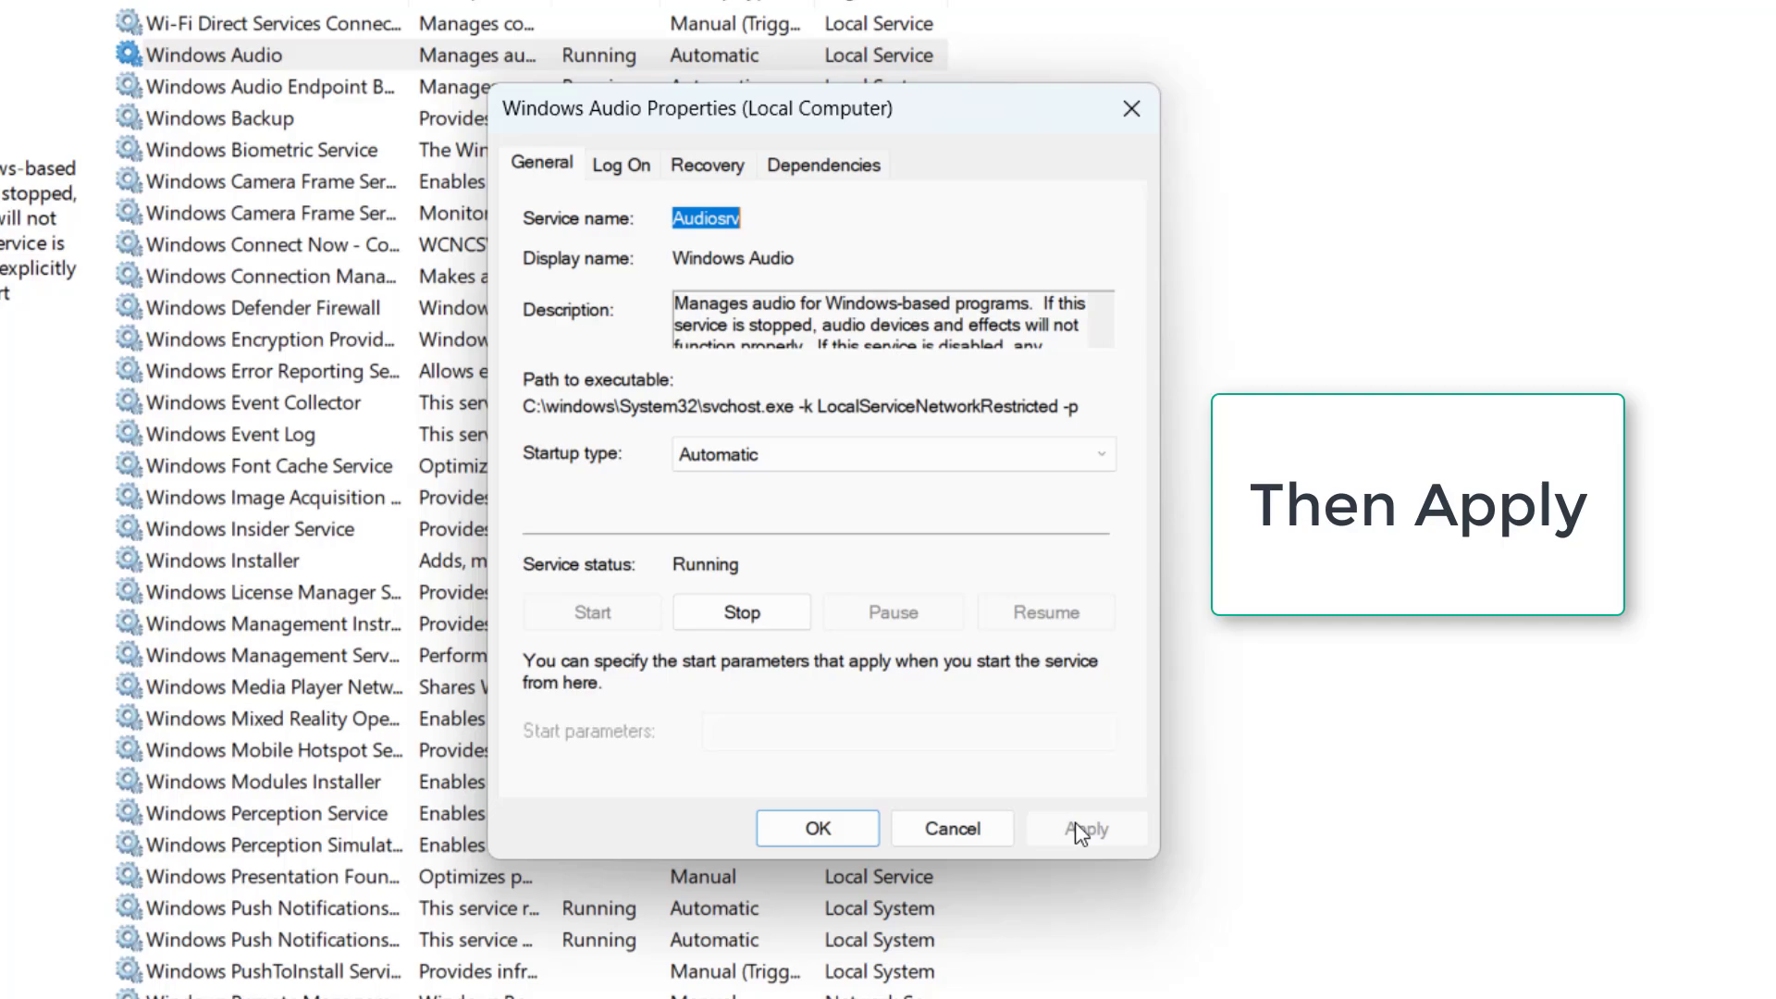
{"action": "left_click", "coordinate": [849, 831]}
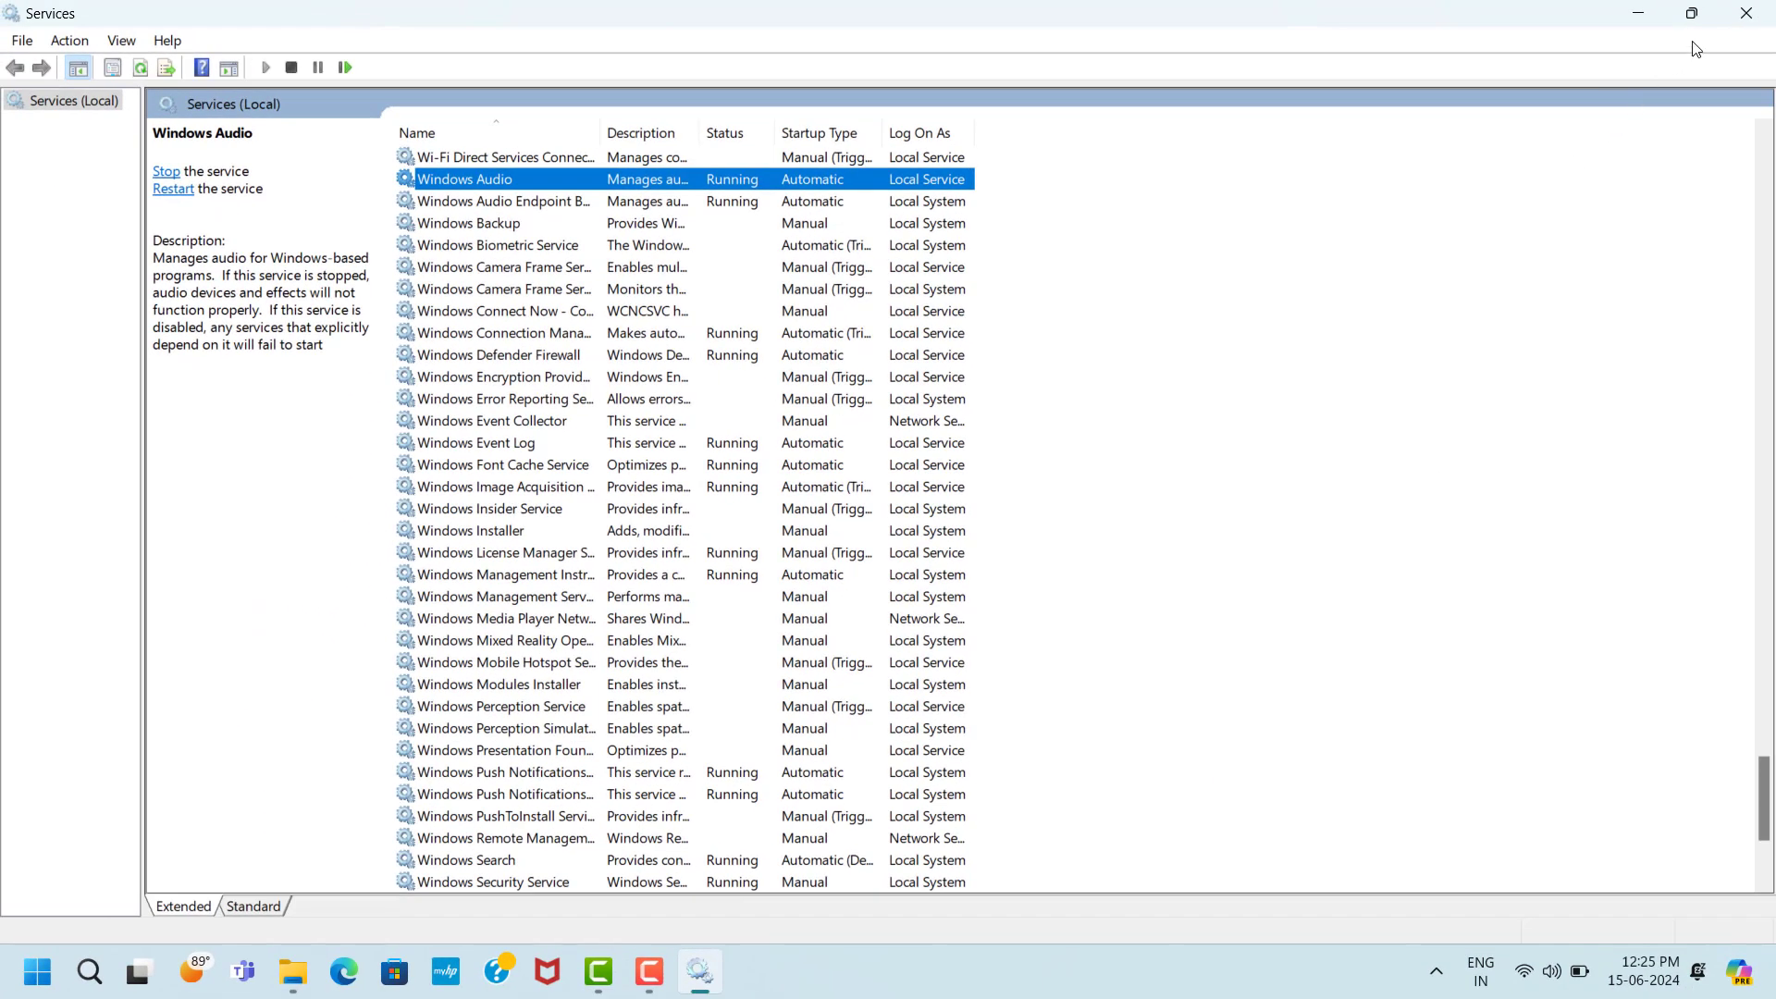
{"action": "left_click", "coordinate": [1722, 22]}
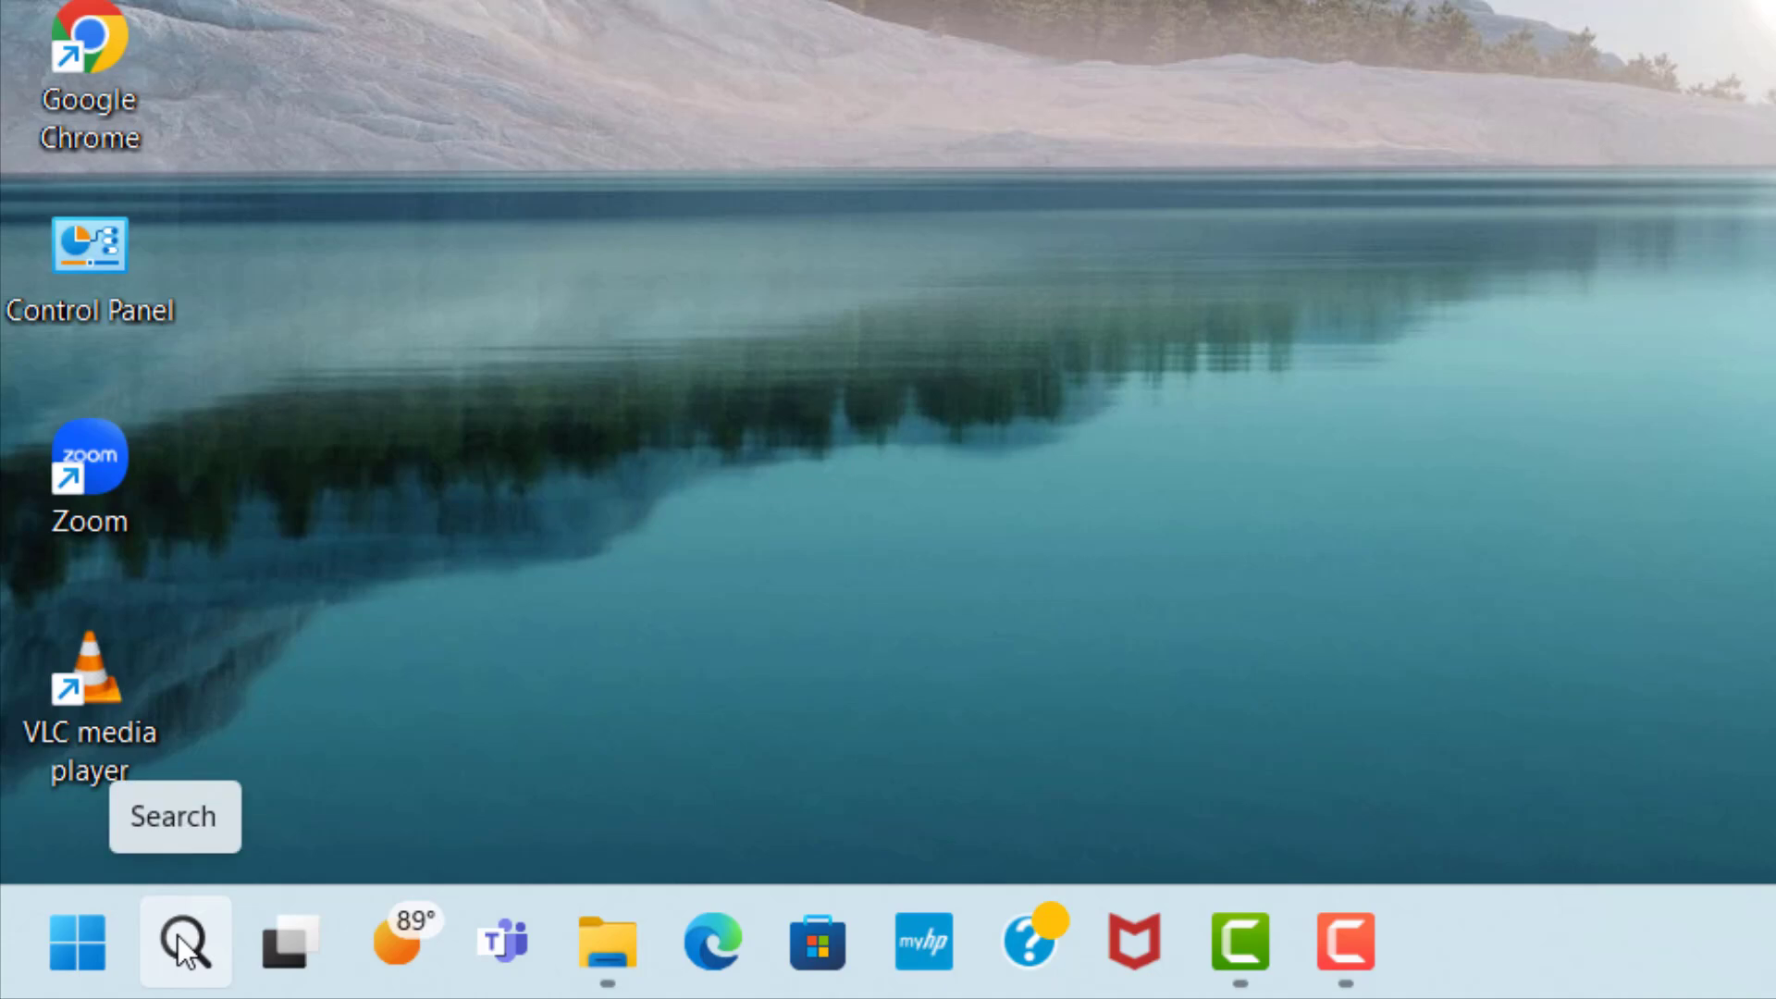
- Find and open Control Panel, and set its items to display as Large icons
{"action": "left_click", "coordinate": [180, 939]}
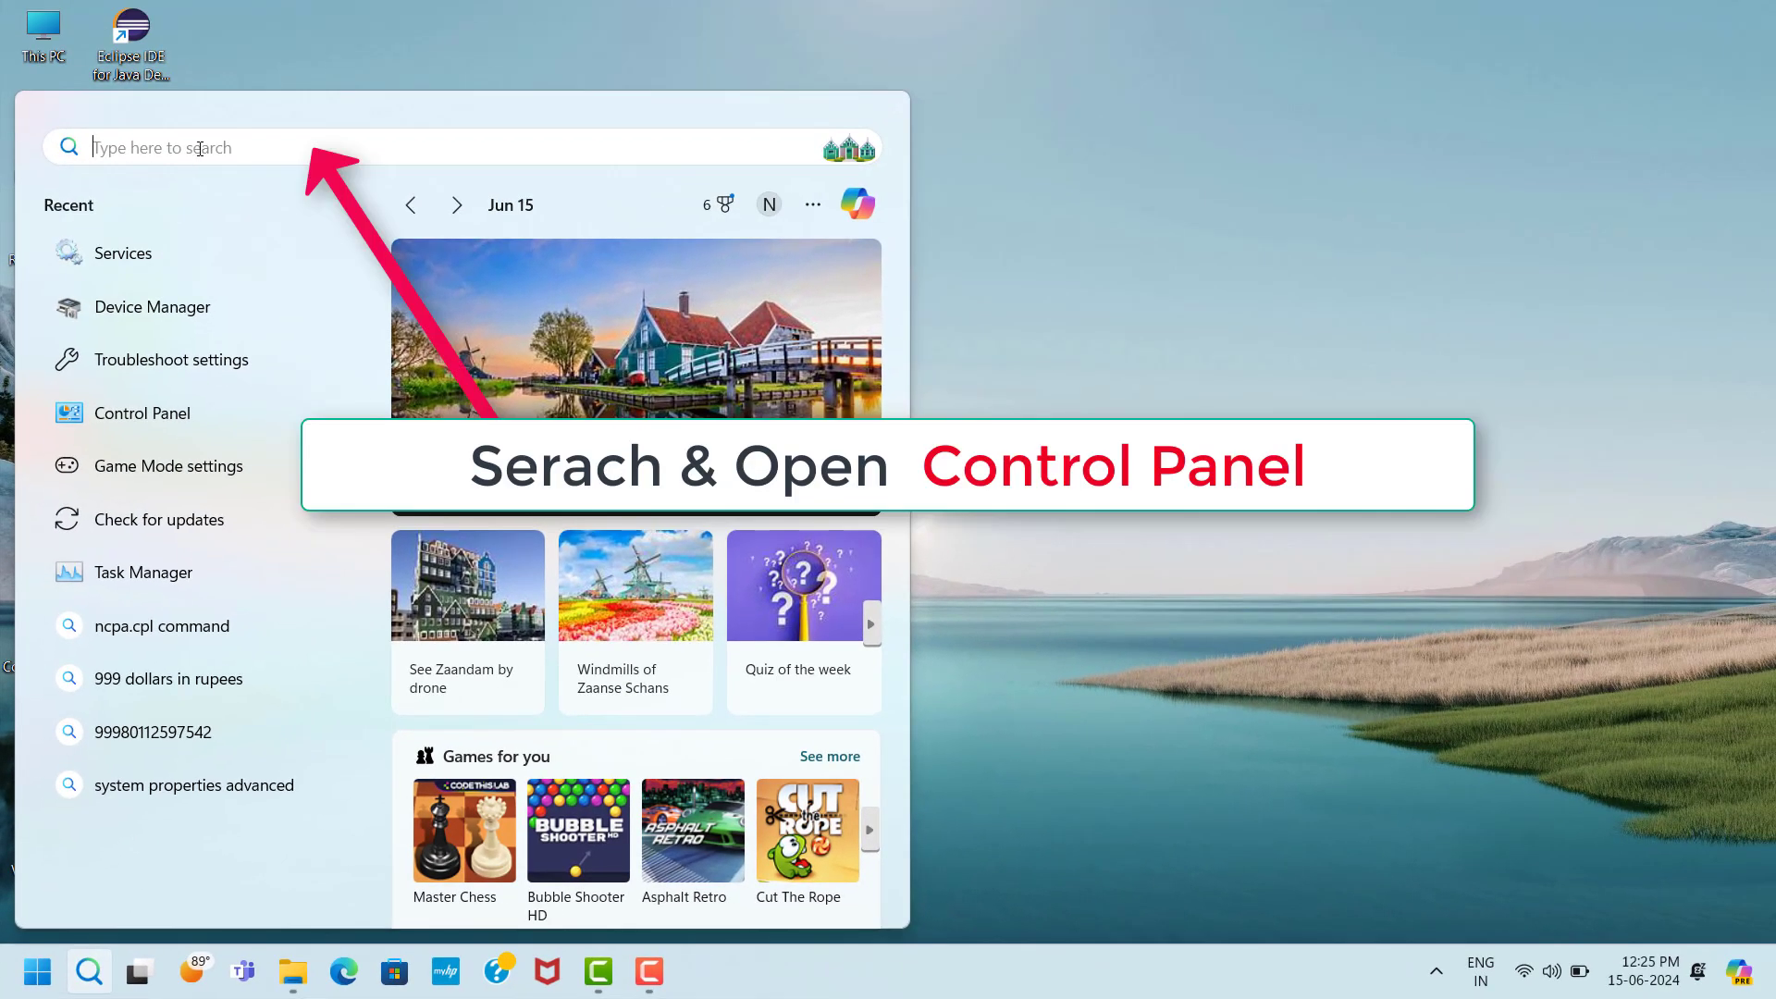
{"action": "type", "text": "con"}
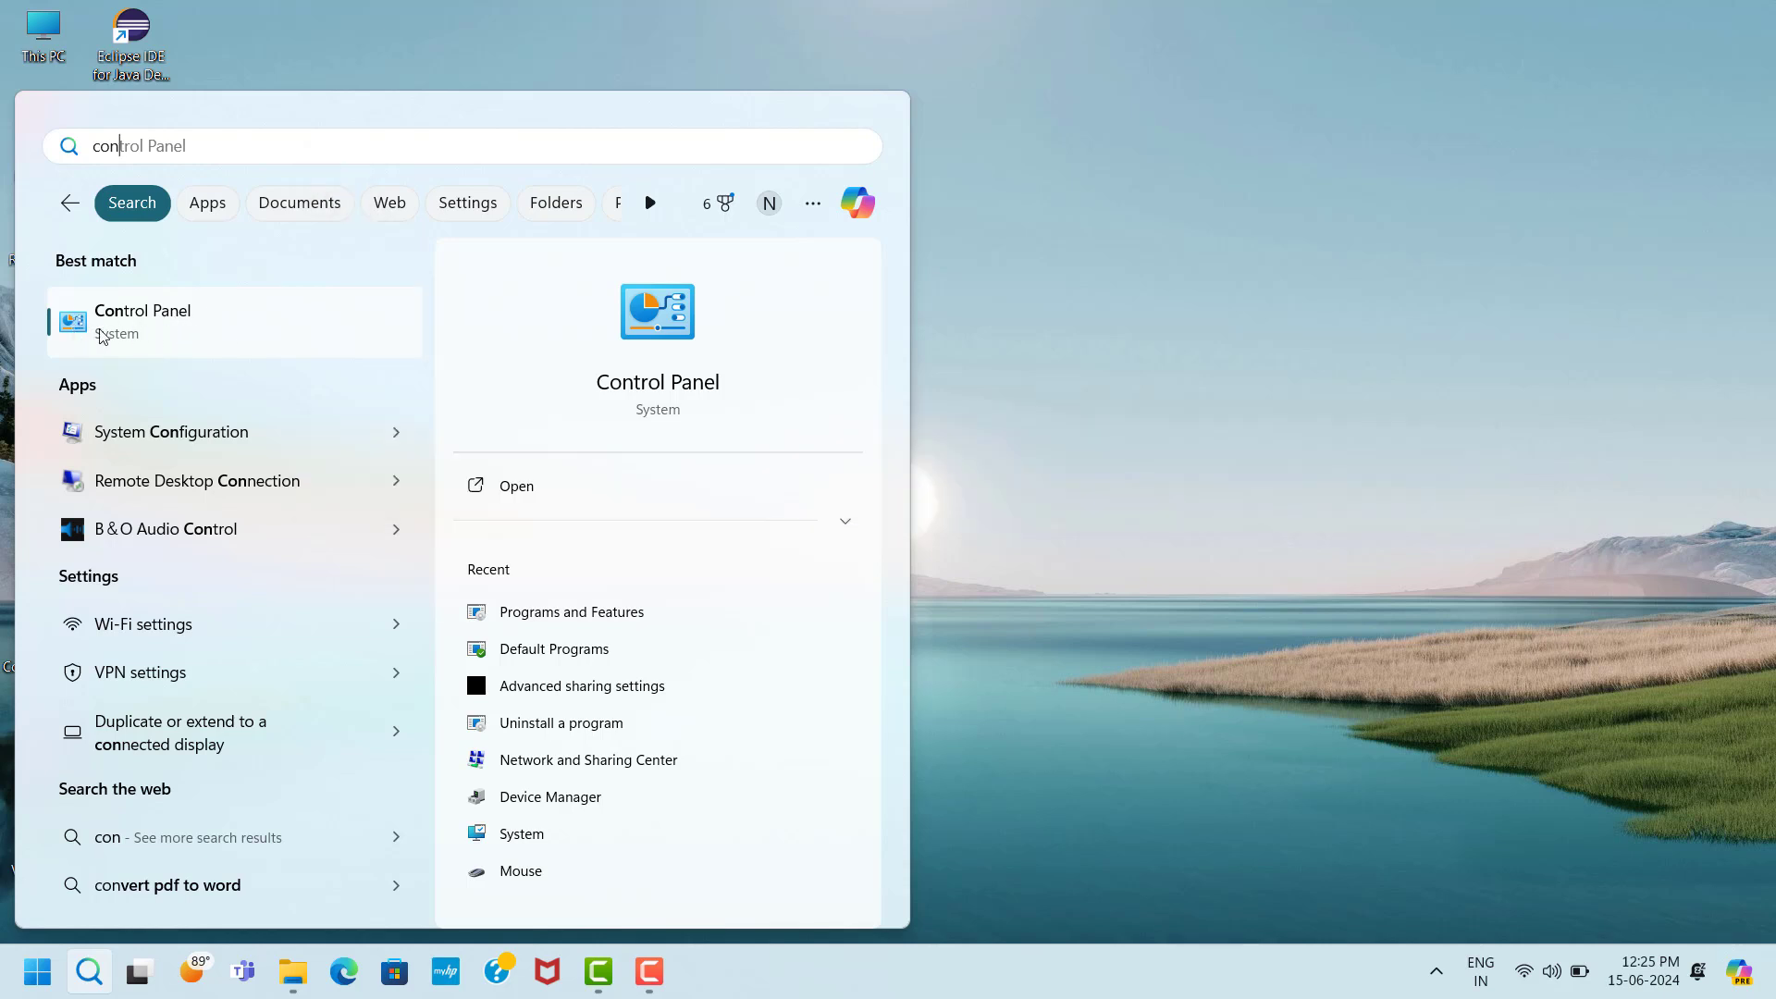
{"action": "left_click", "coordinate": [252, 340]}
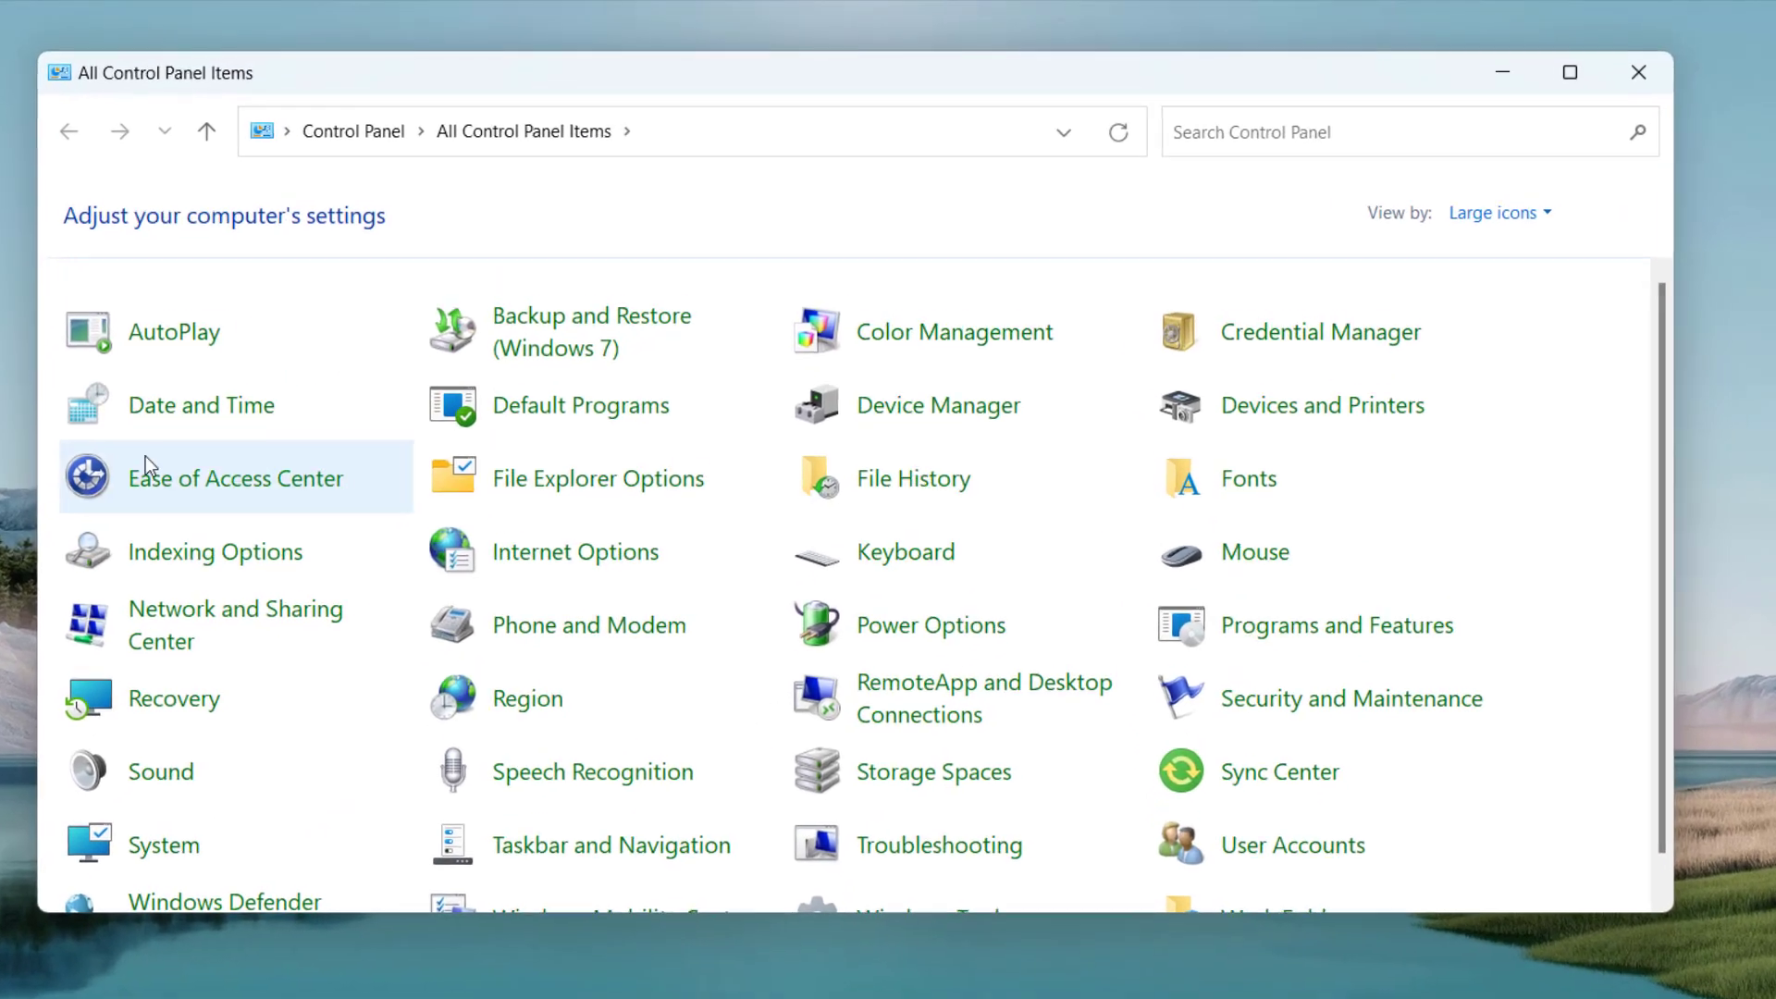
{"action": "left_click", "coordinate": [1517, 214]}
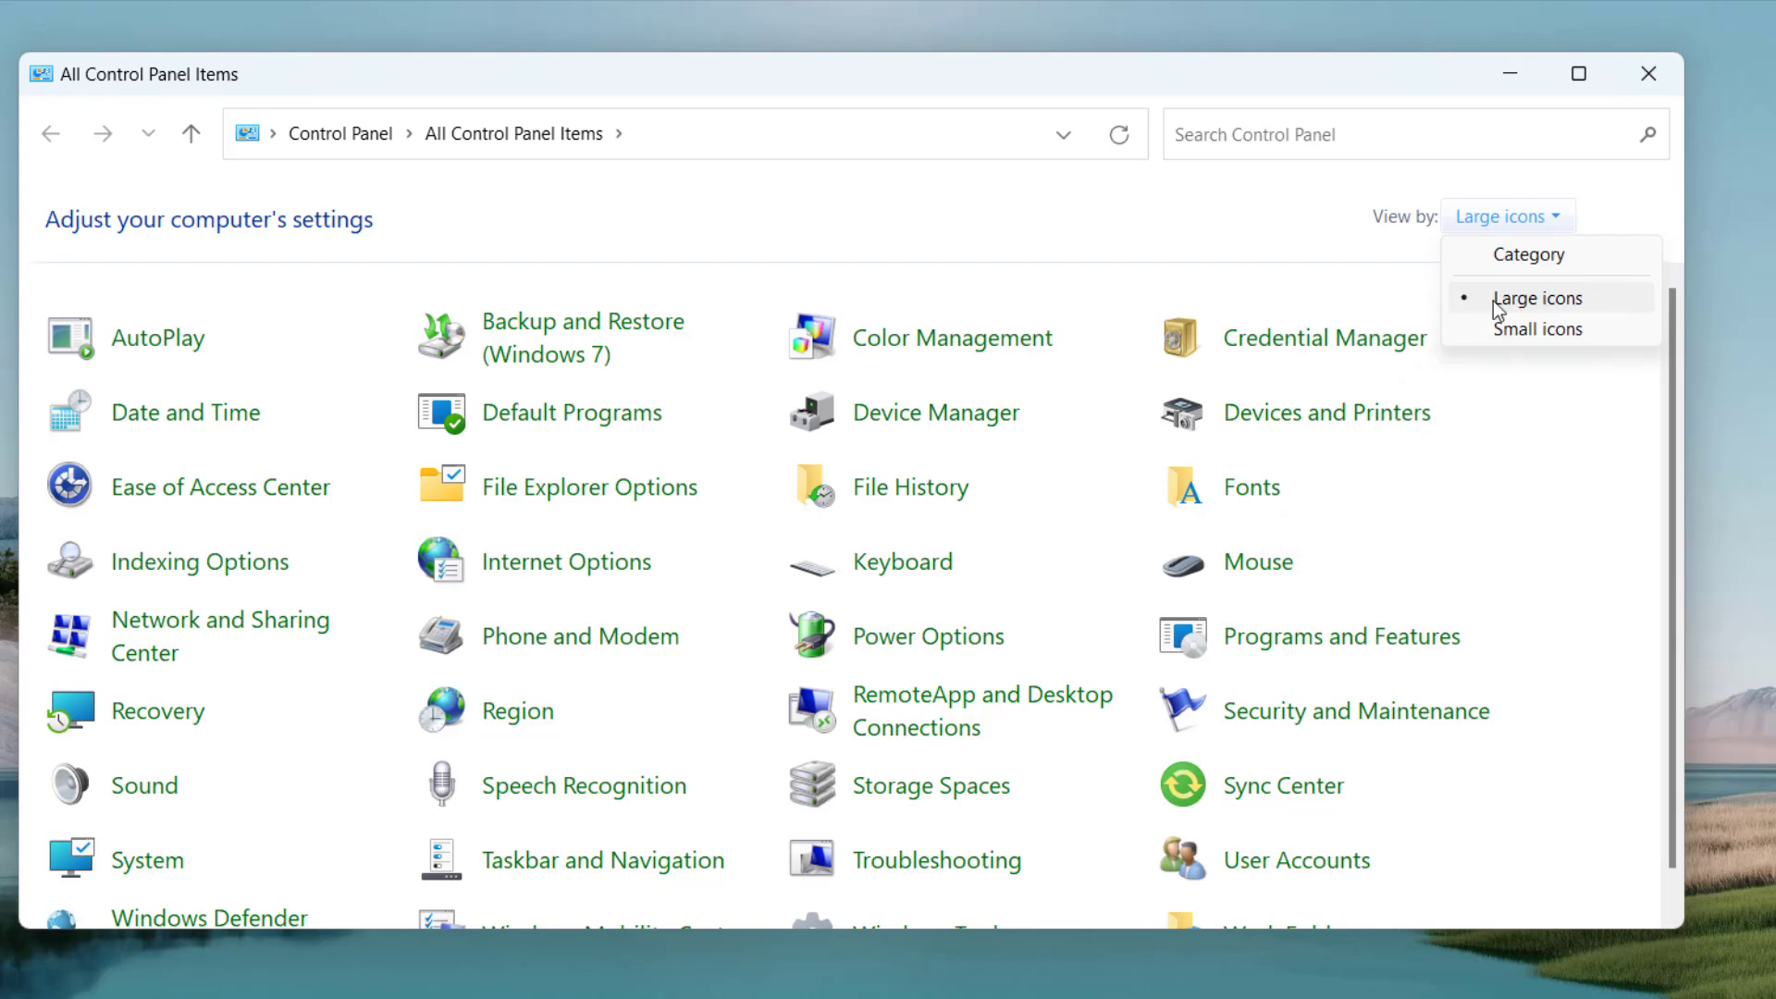
{"action": "left_click", "coordinate": [1552, 308]}
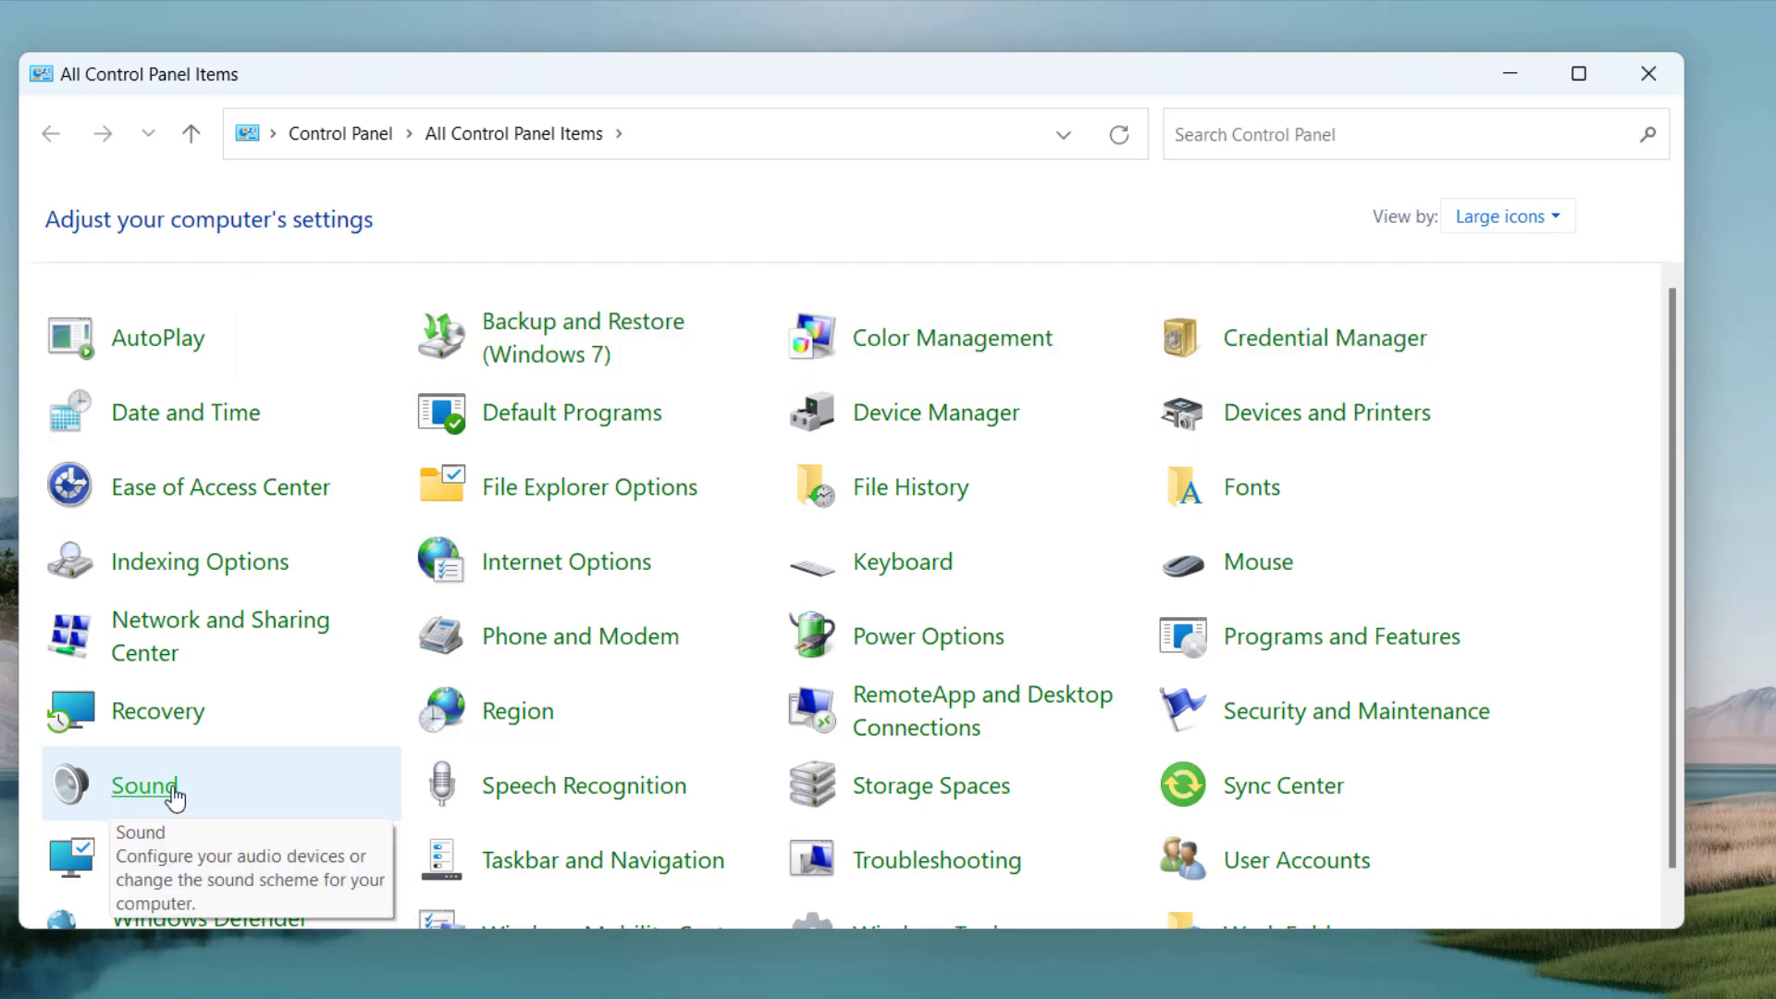
- Open the Speaker playback device's properties from the Sound settings and set its Realtek HD Audio output level to 100
{"action": "left_click", "coordinate": [445, 794]}
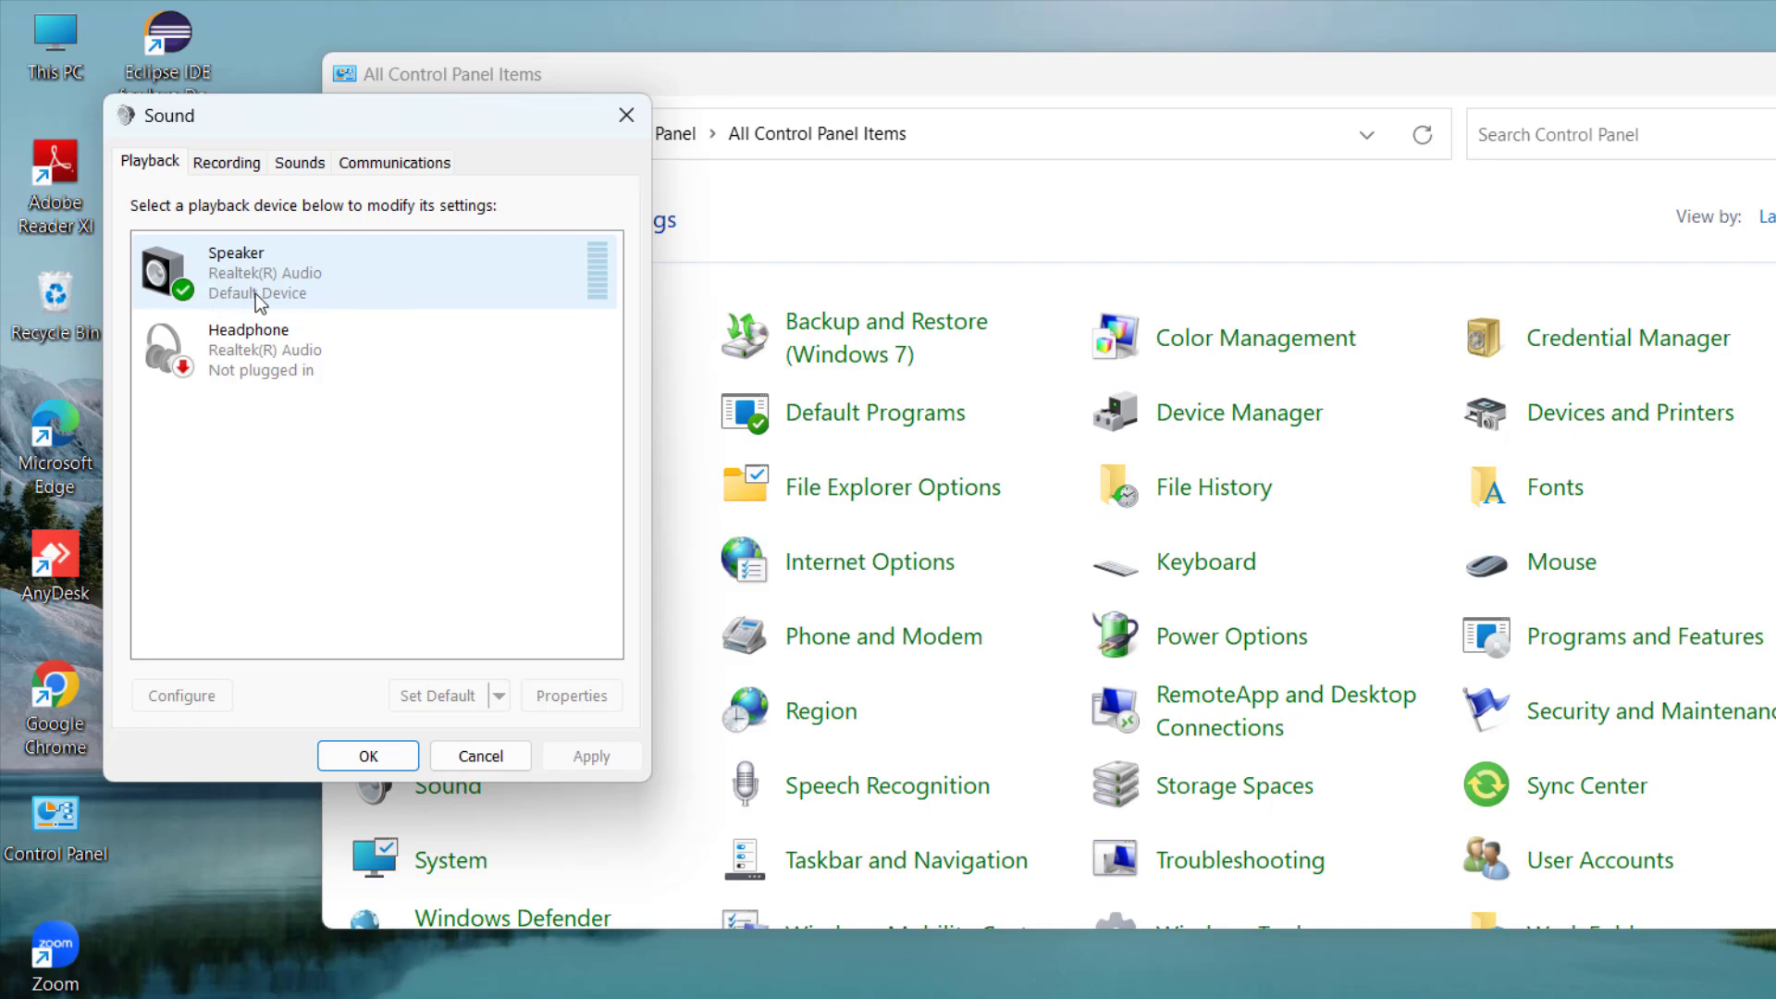
{"action": "left_click", "coordinate": [349, 295]}
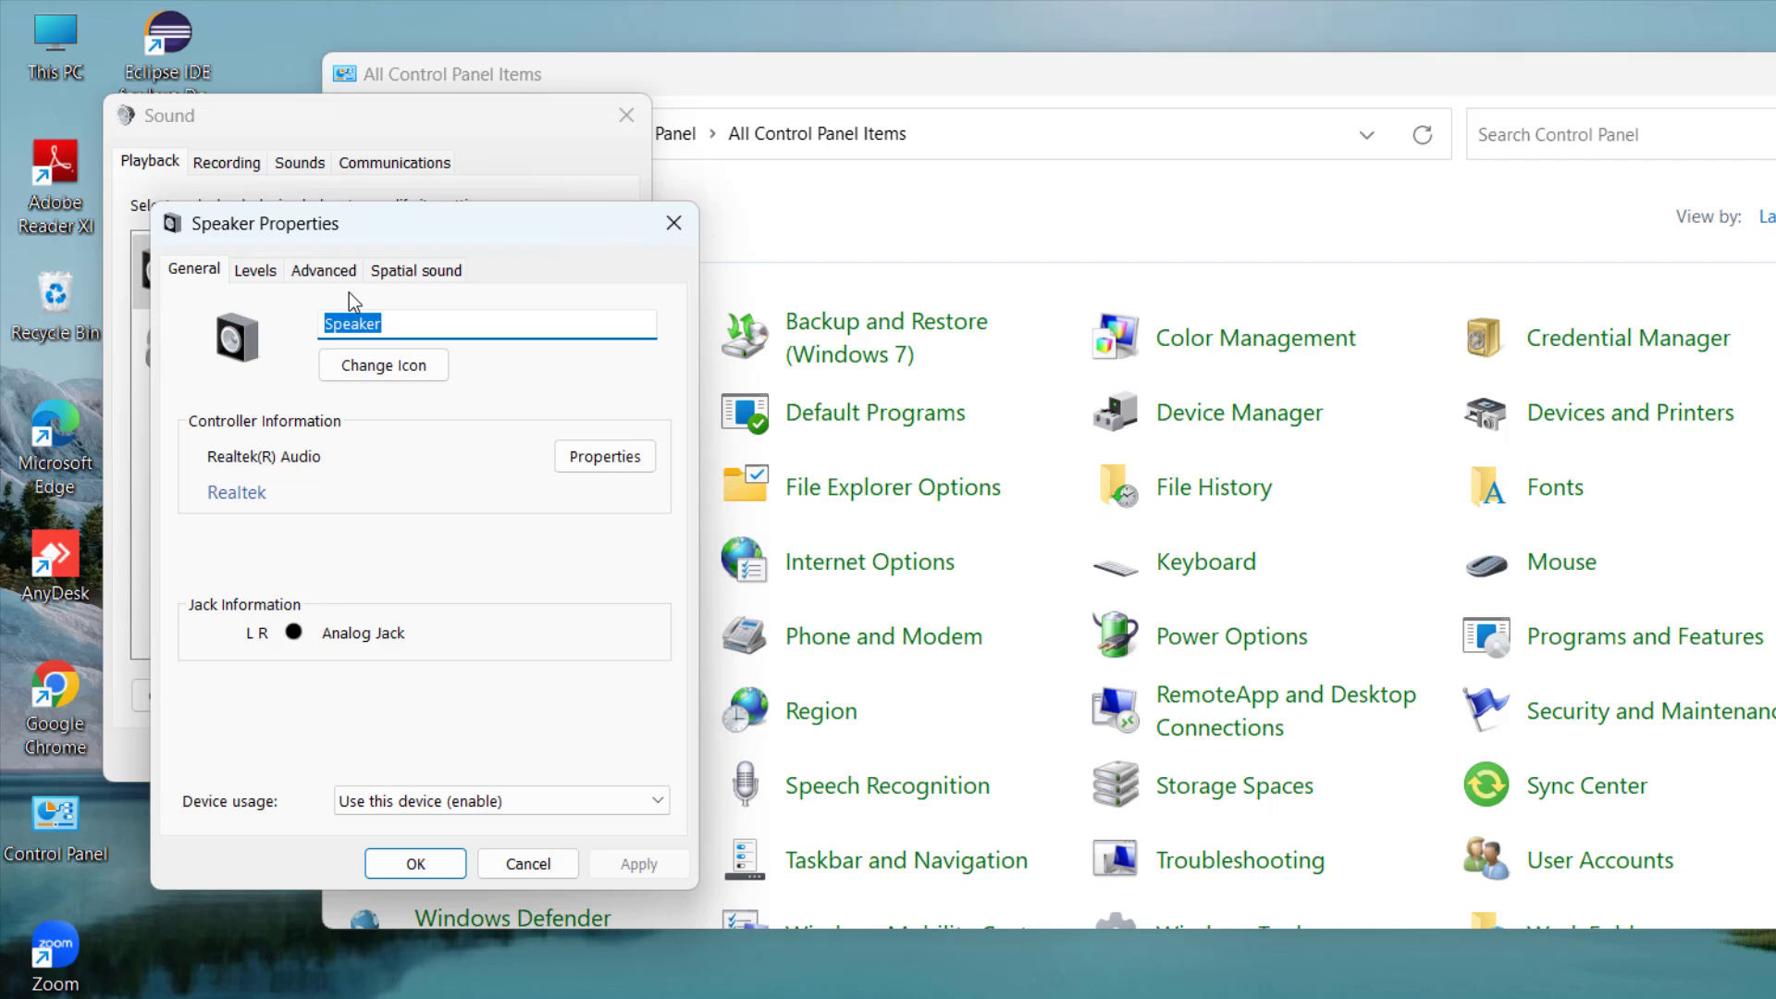
{"action": "left_click", "coordinate": [255, 271]}
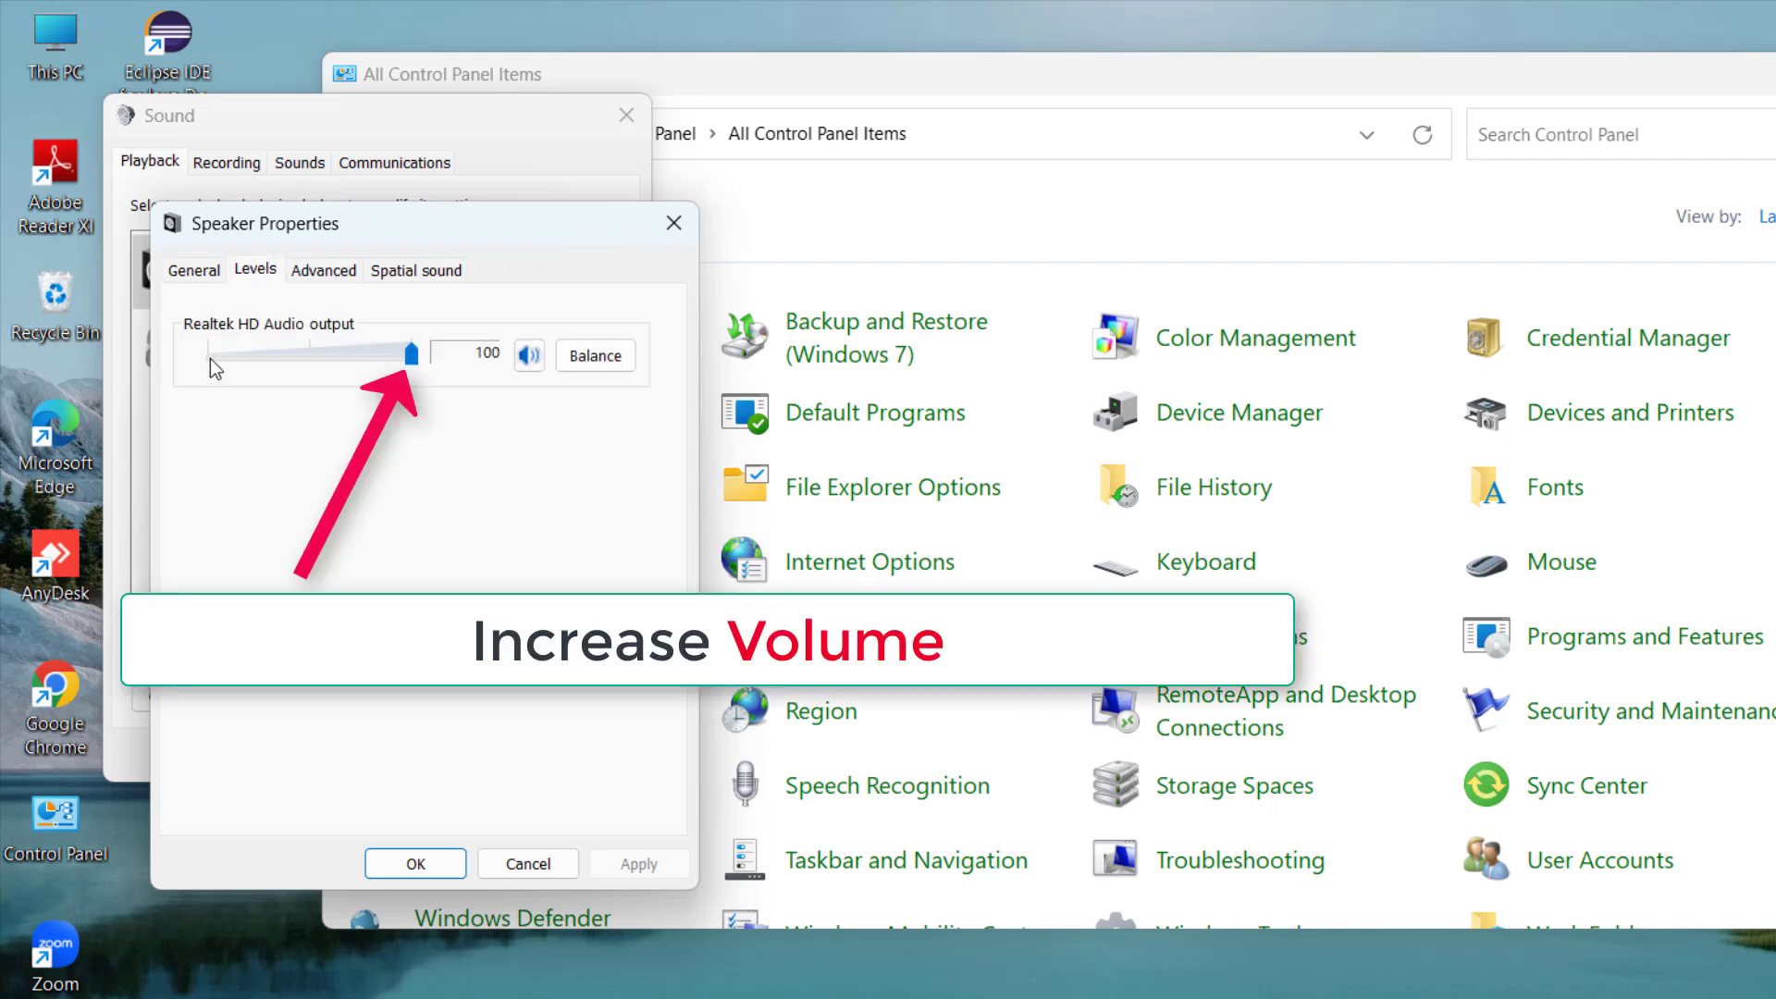
{"action": "left_click_drag", "start_coordinate": [213, 357], "coordinate": [396, 348]}
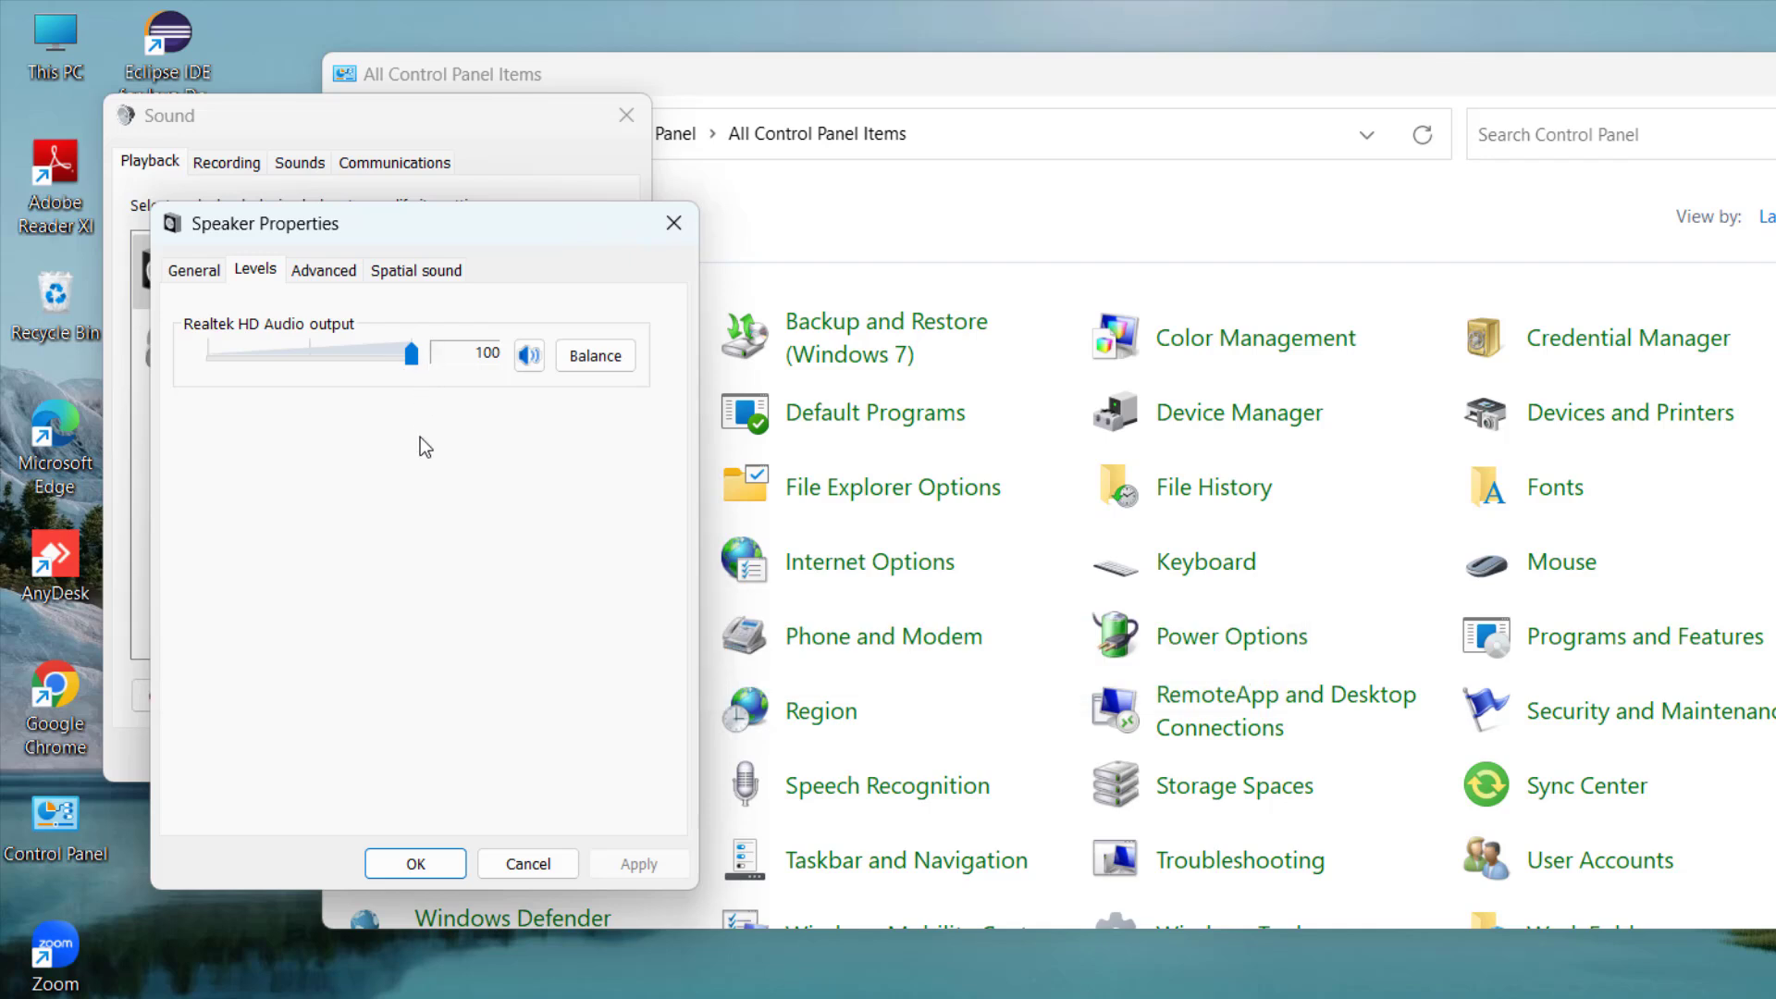
- Confirm the speaker properties, set the response to communications activity to Do nothing, and close the Sound settings and Control Panel
{"action": "left_click", "coordinate": [428, 864]}
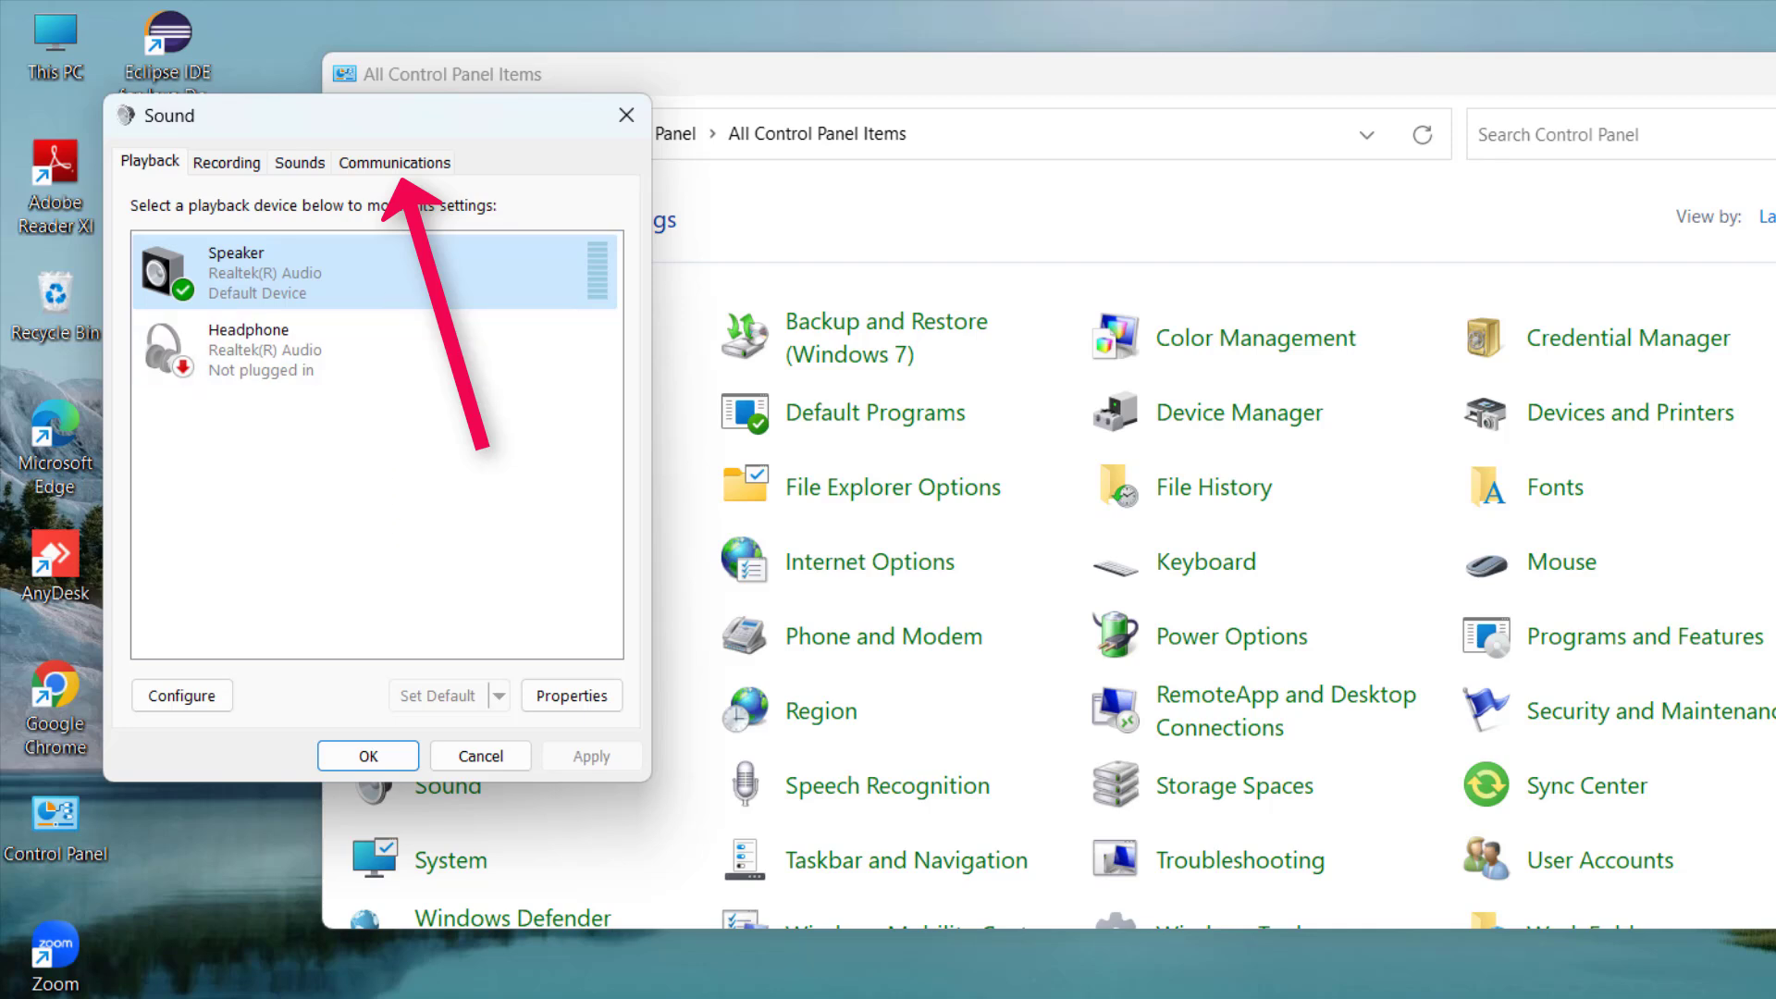
{"action": "left_click", "coordinate": [388, 169]}
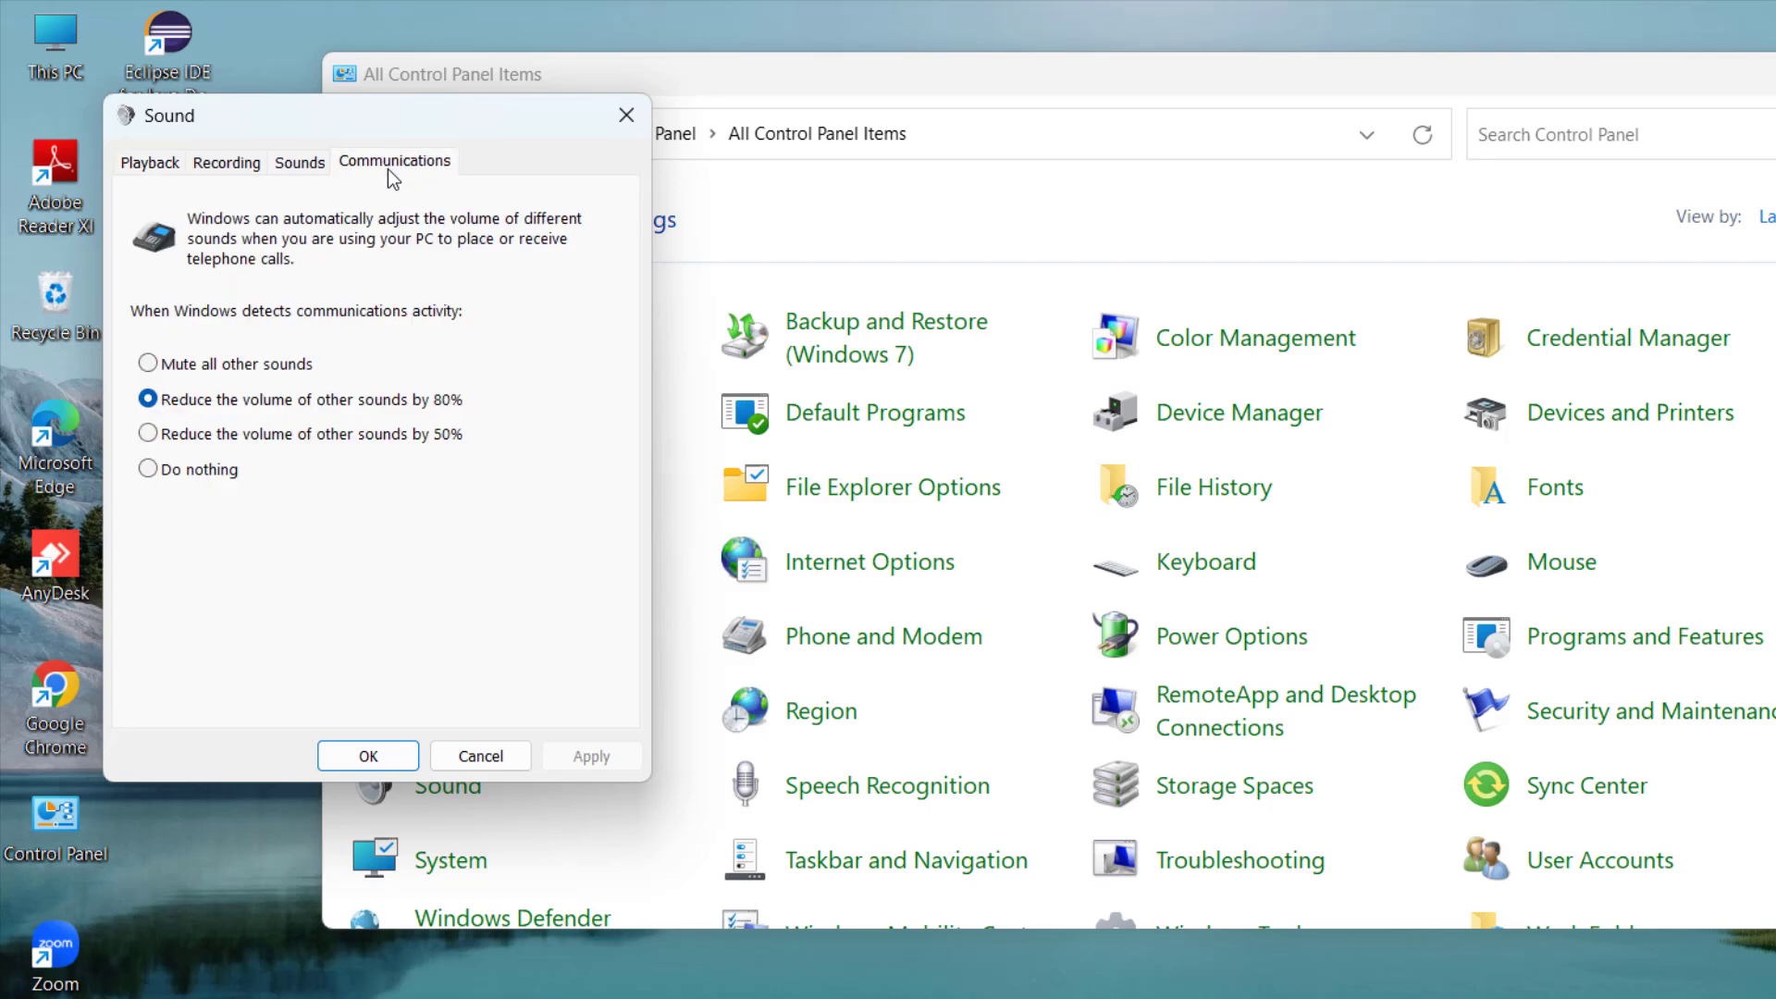
{"action": "left_click", "coordinate": [150, 471]}
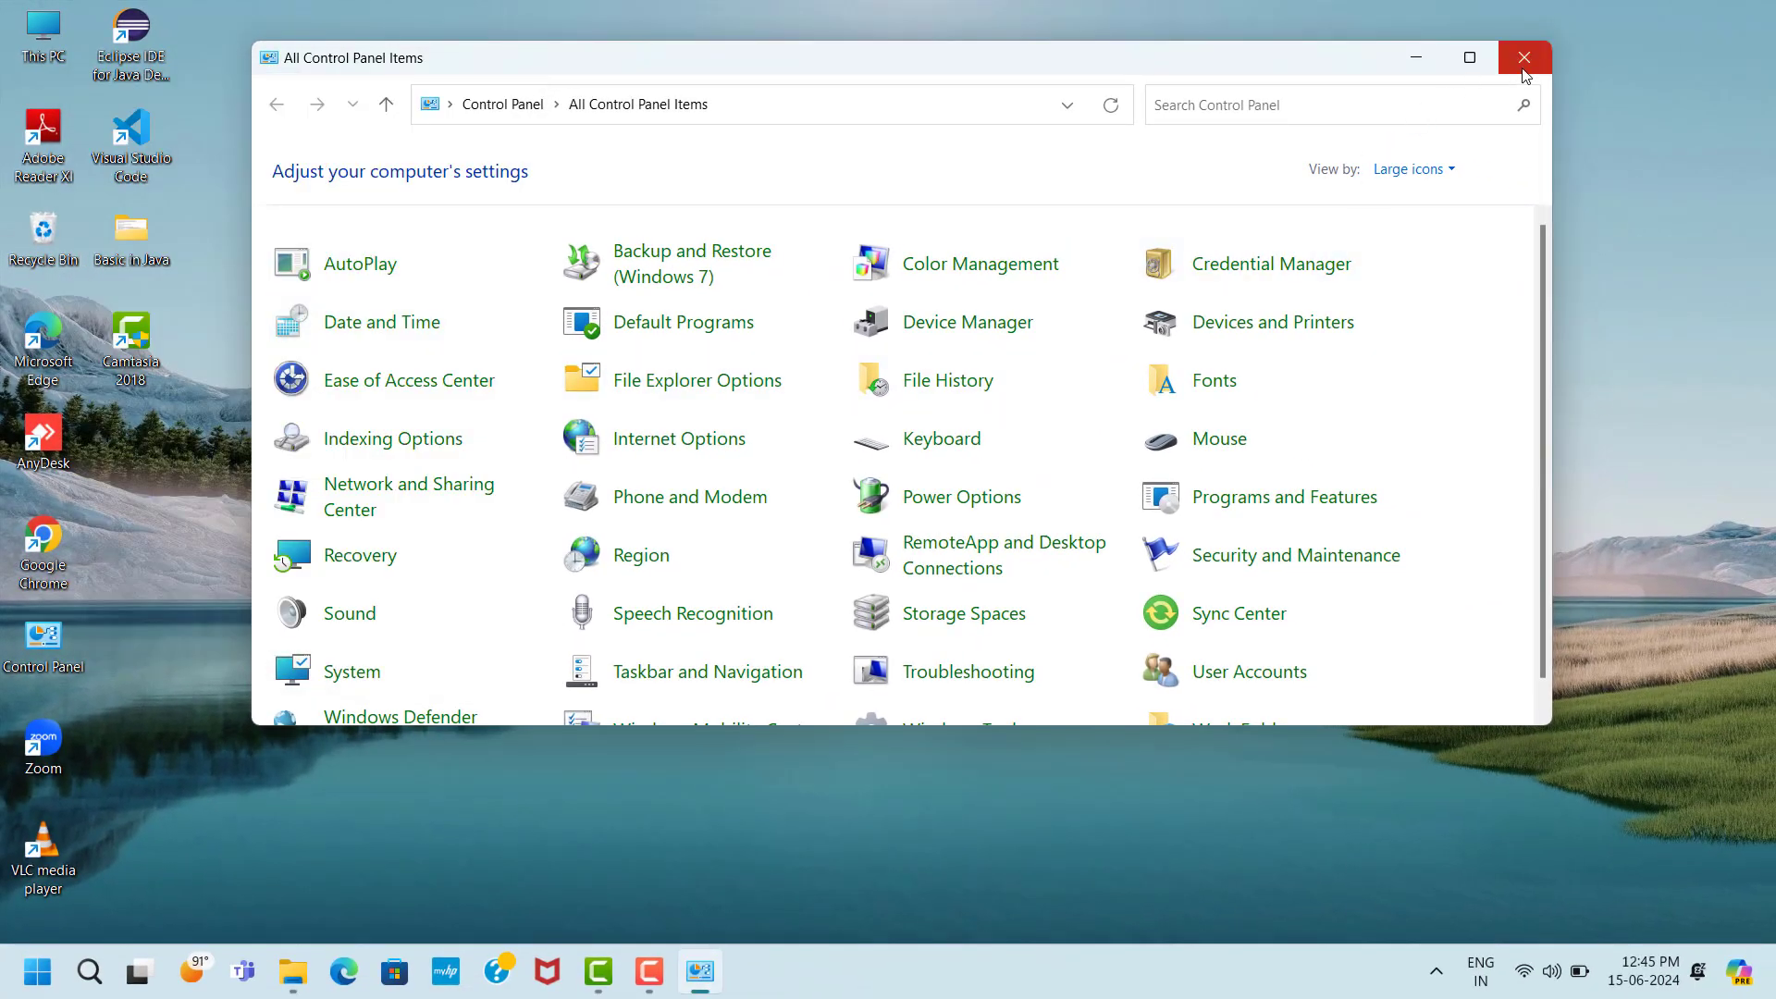
{"action": "left_click", "coordinate": [1523, 69]}
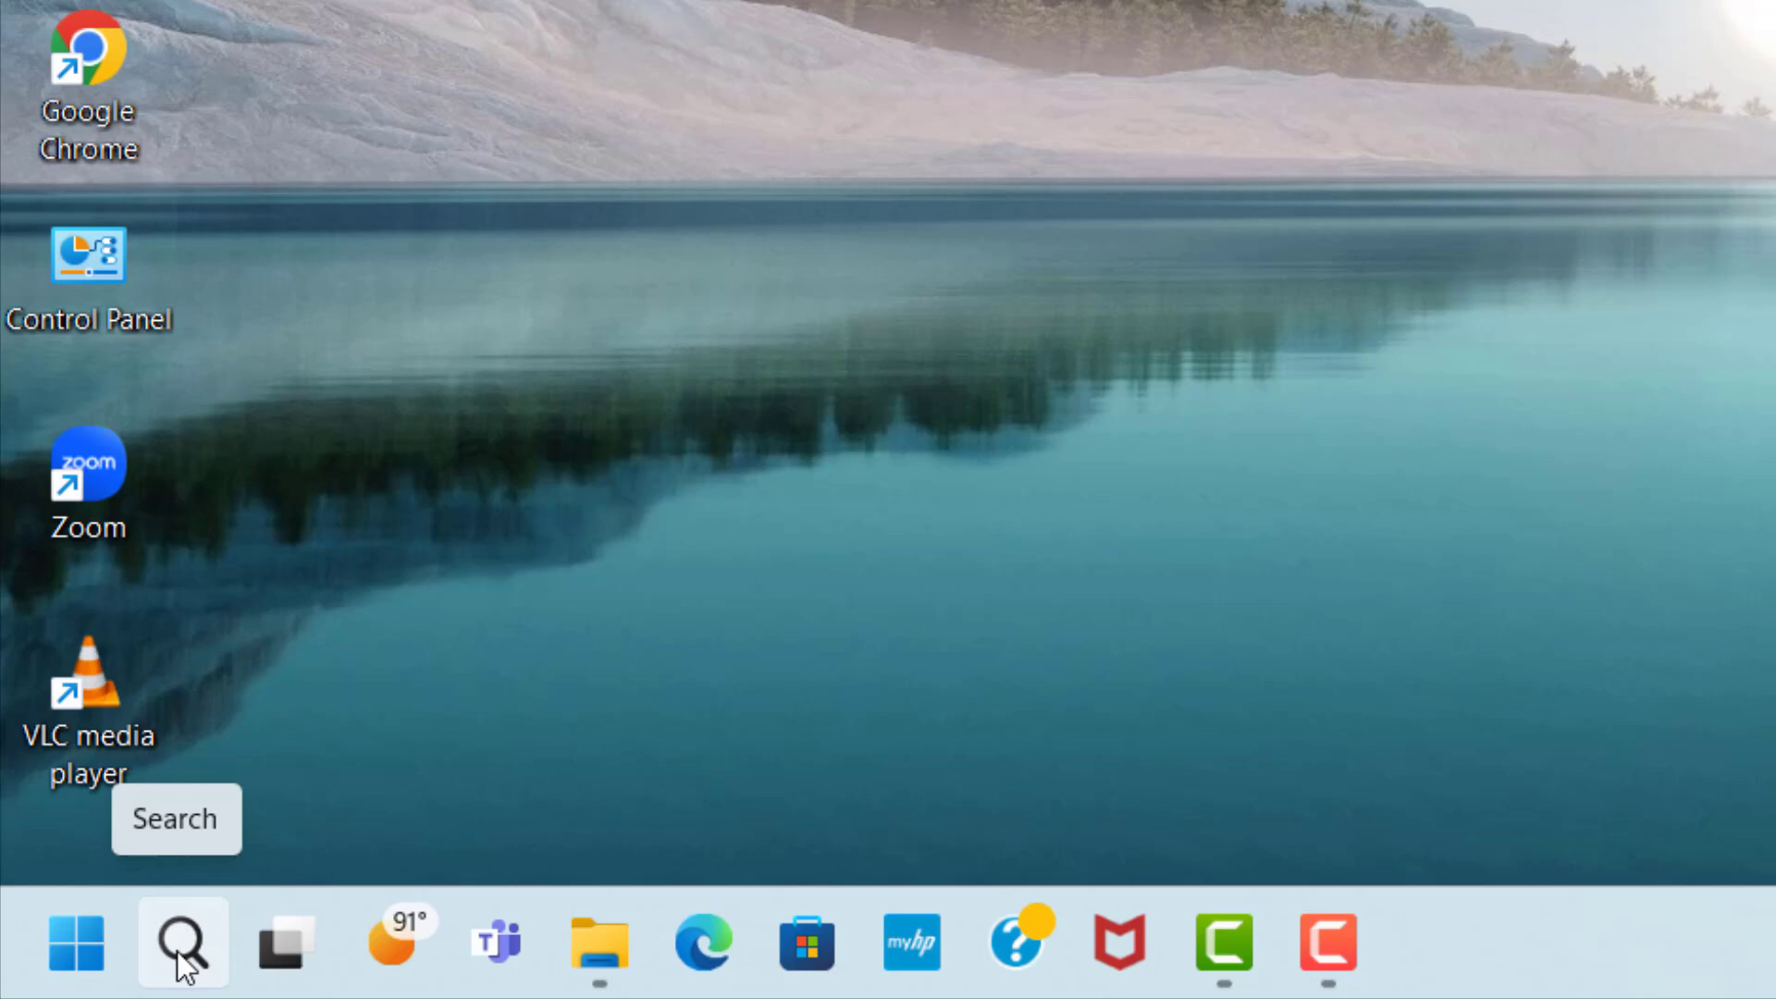
- Search Windows for Troubleshoot settings, open them, and go to Other troubleshooters
{"action": "left_click", "coordinate": [178, 953]}
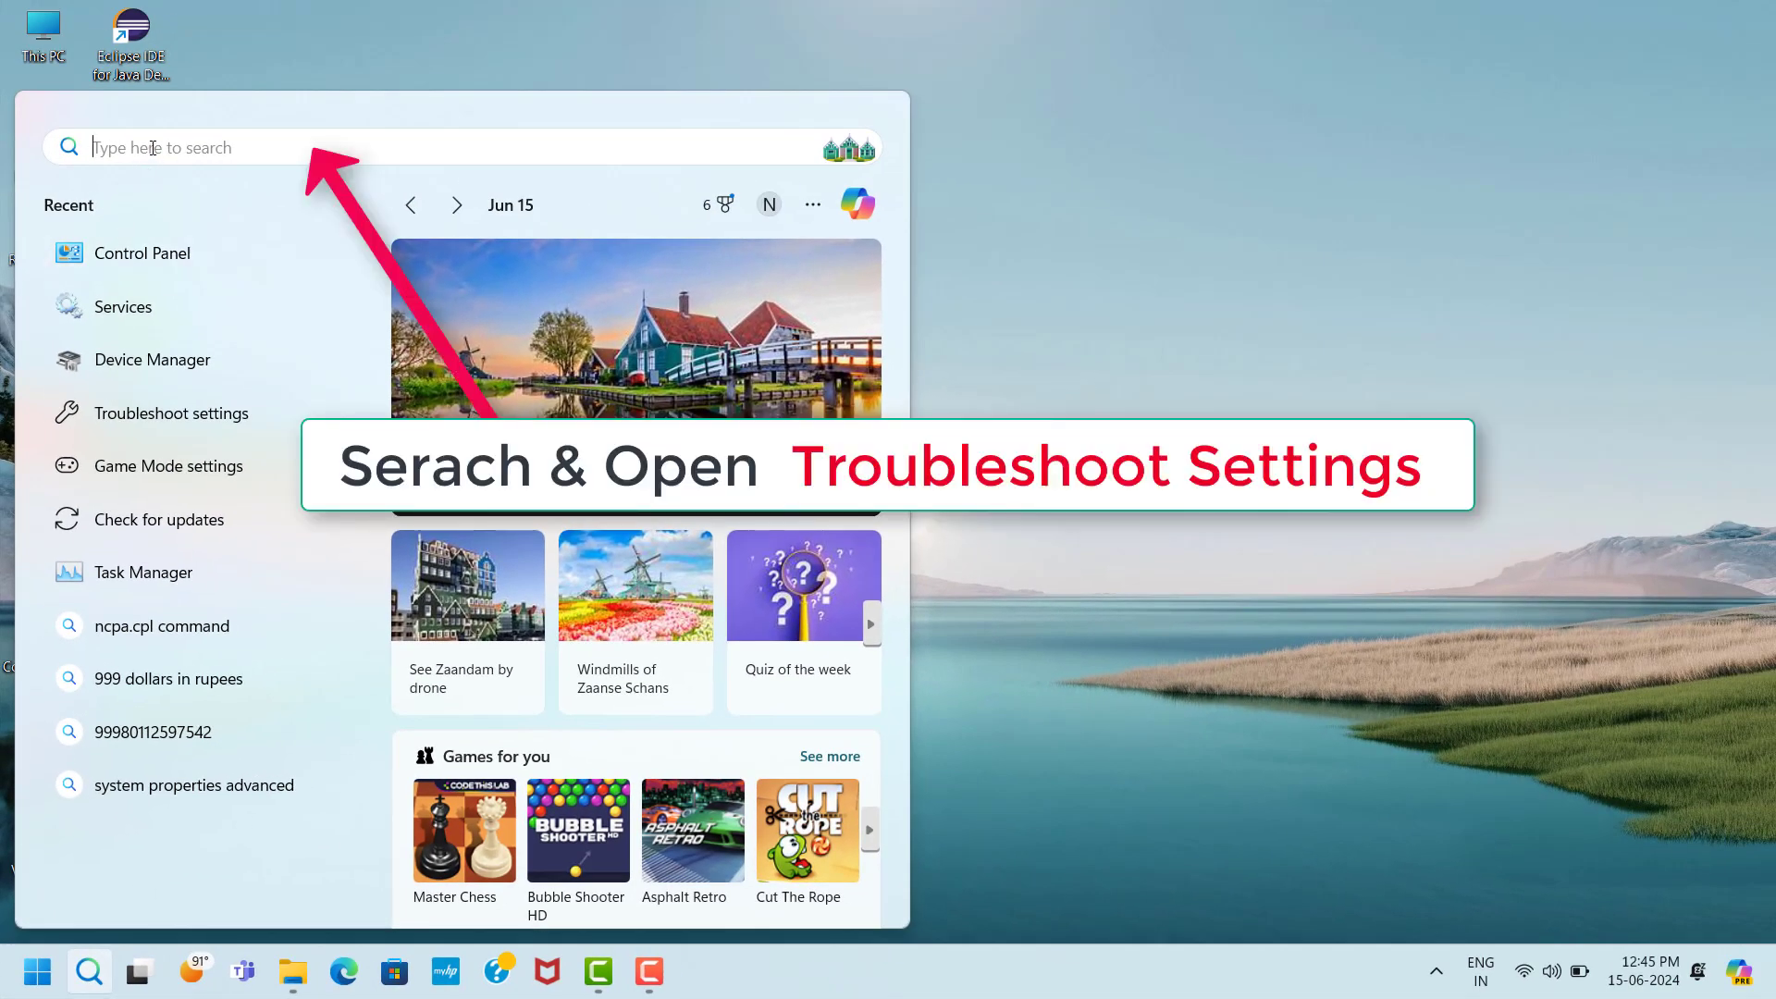
{"action": "type", "text": "tro"}
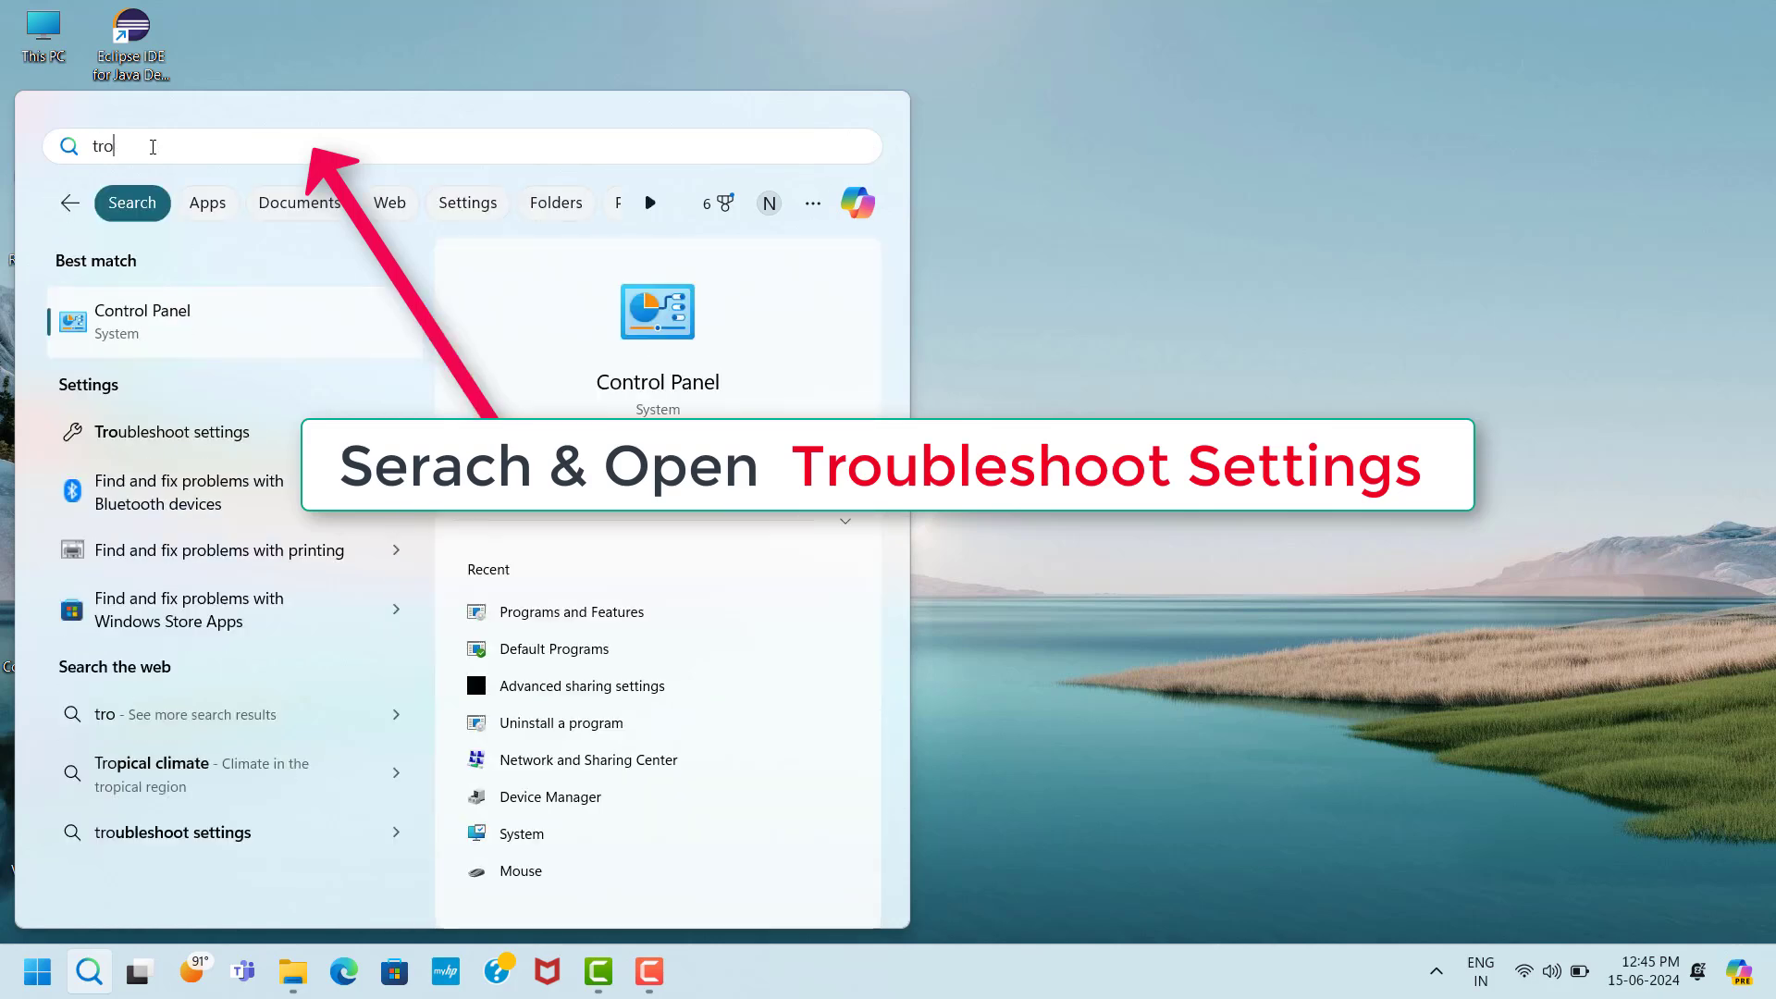
{"action": "key", "text": "BackSpace"}
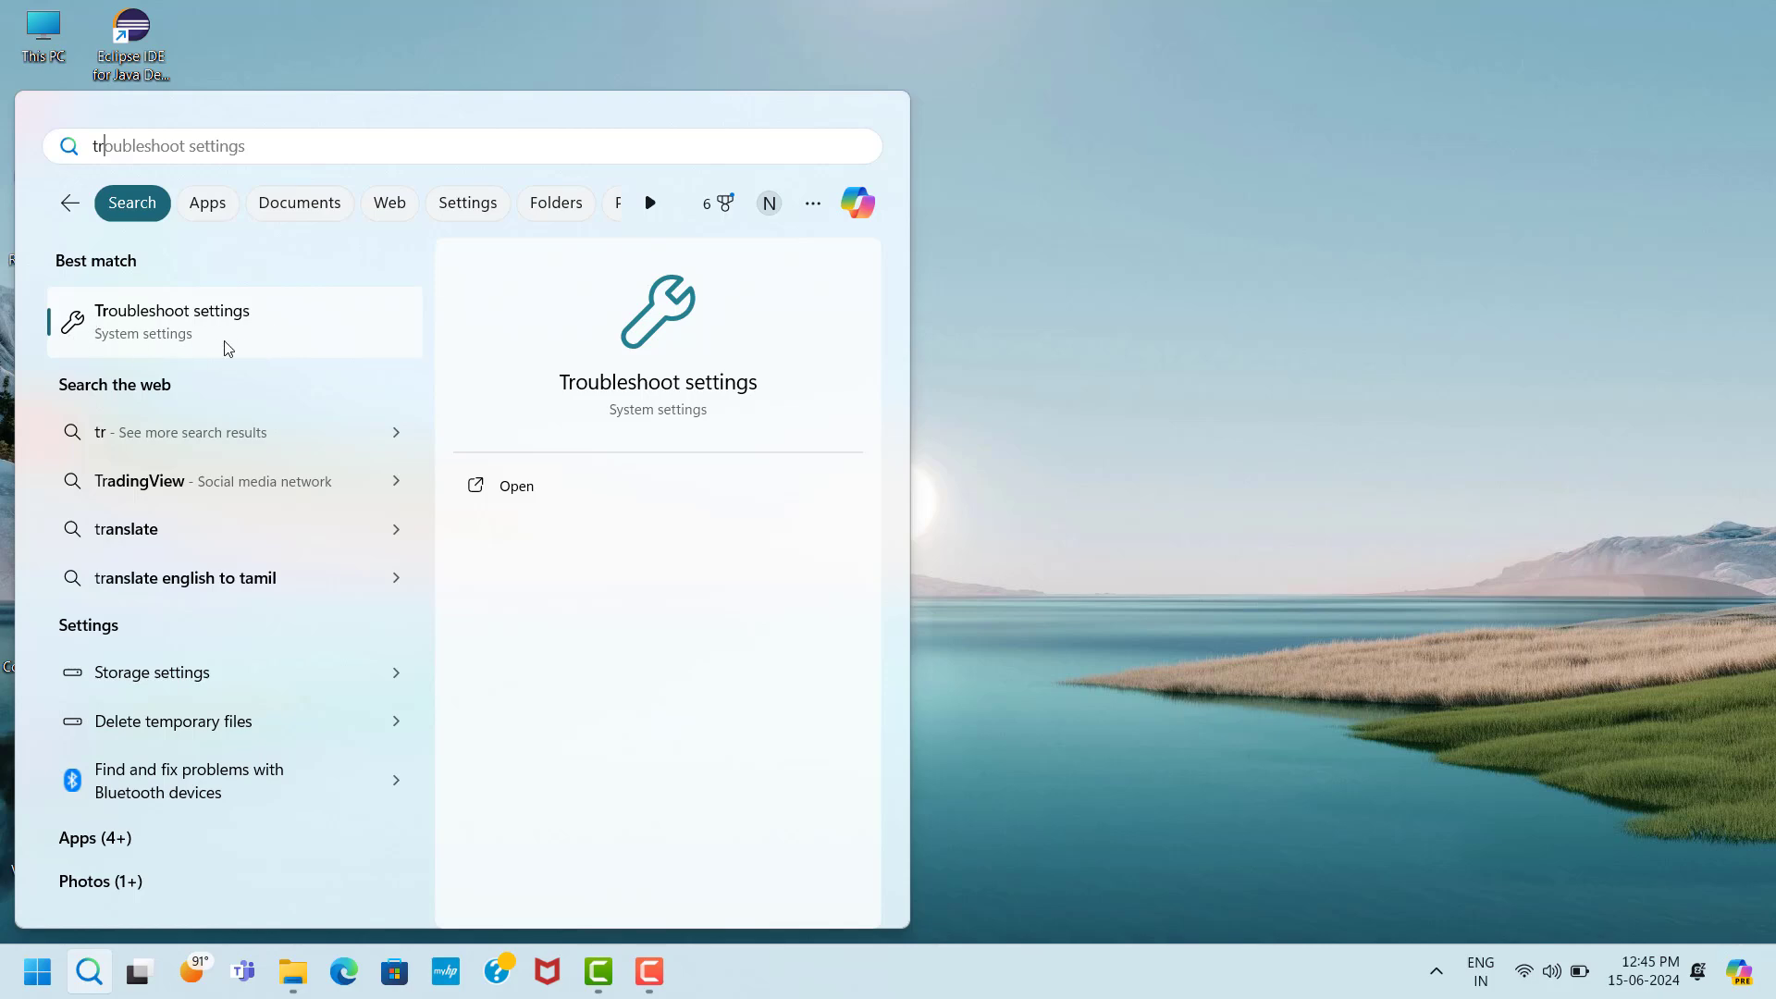
{"action": "left_click", "coordinate": [258, 349]}
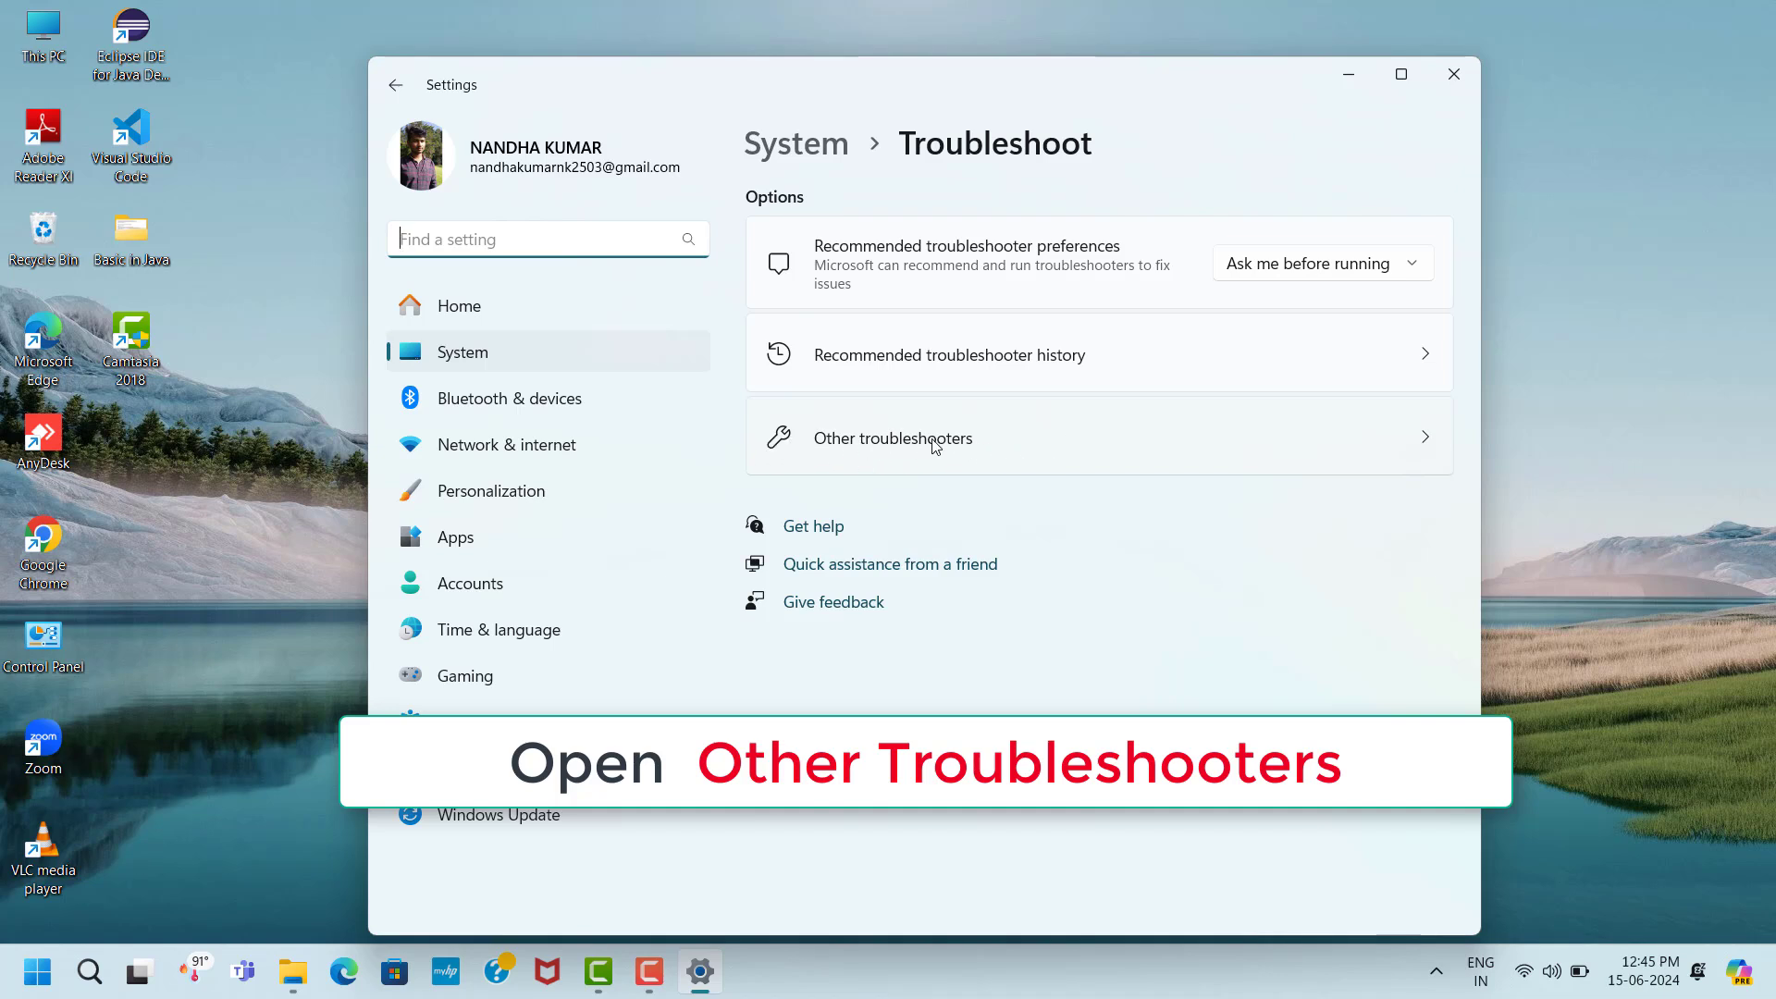
{"action": "left_click", "coordinate": [1434, 455]}
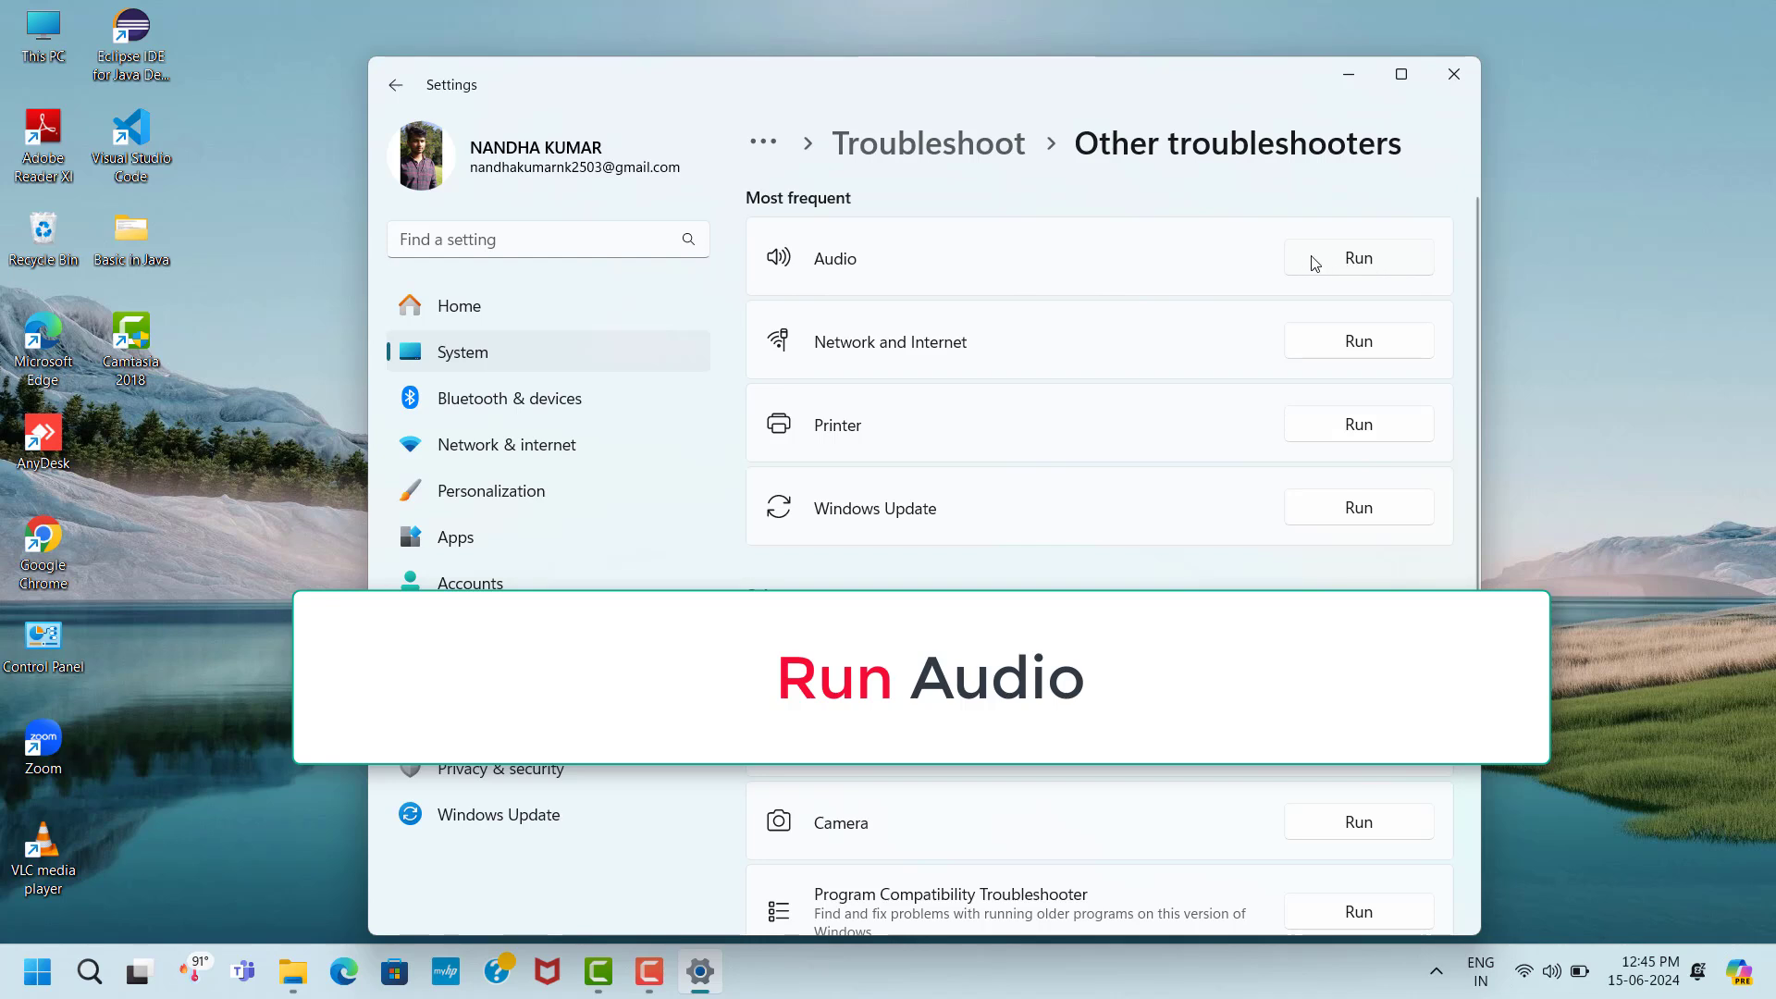
- Run the Audio troubleshooter, consent to the automated diagnostics, and close Get Help and Settings
{"action": "left_click", "coordinate": [1361, 269]}
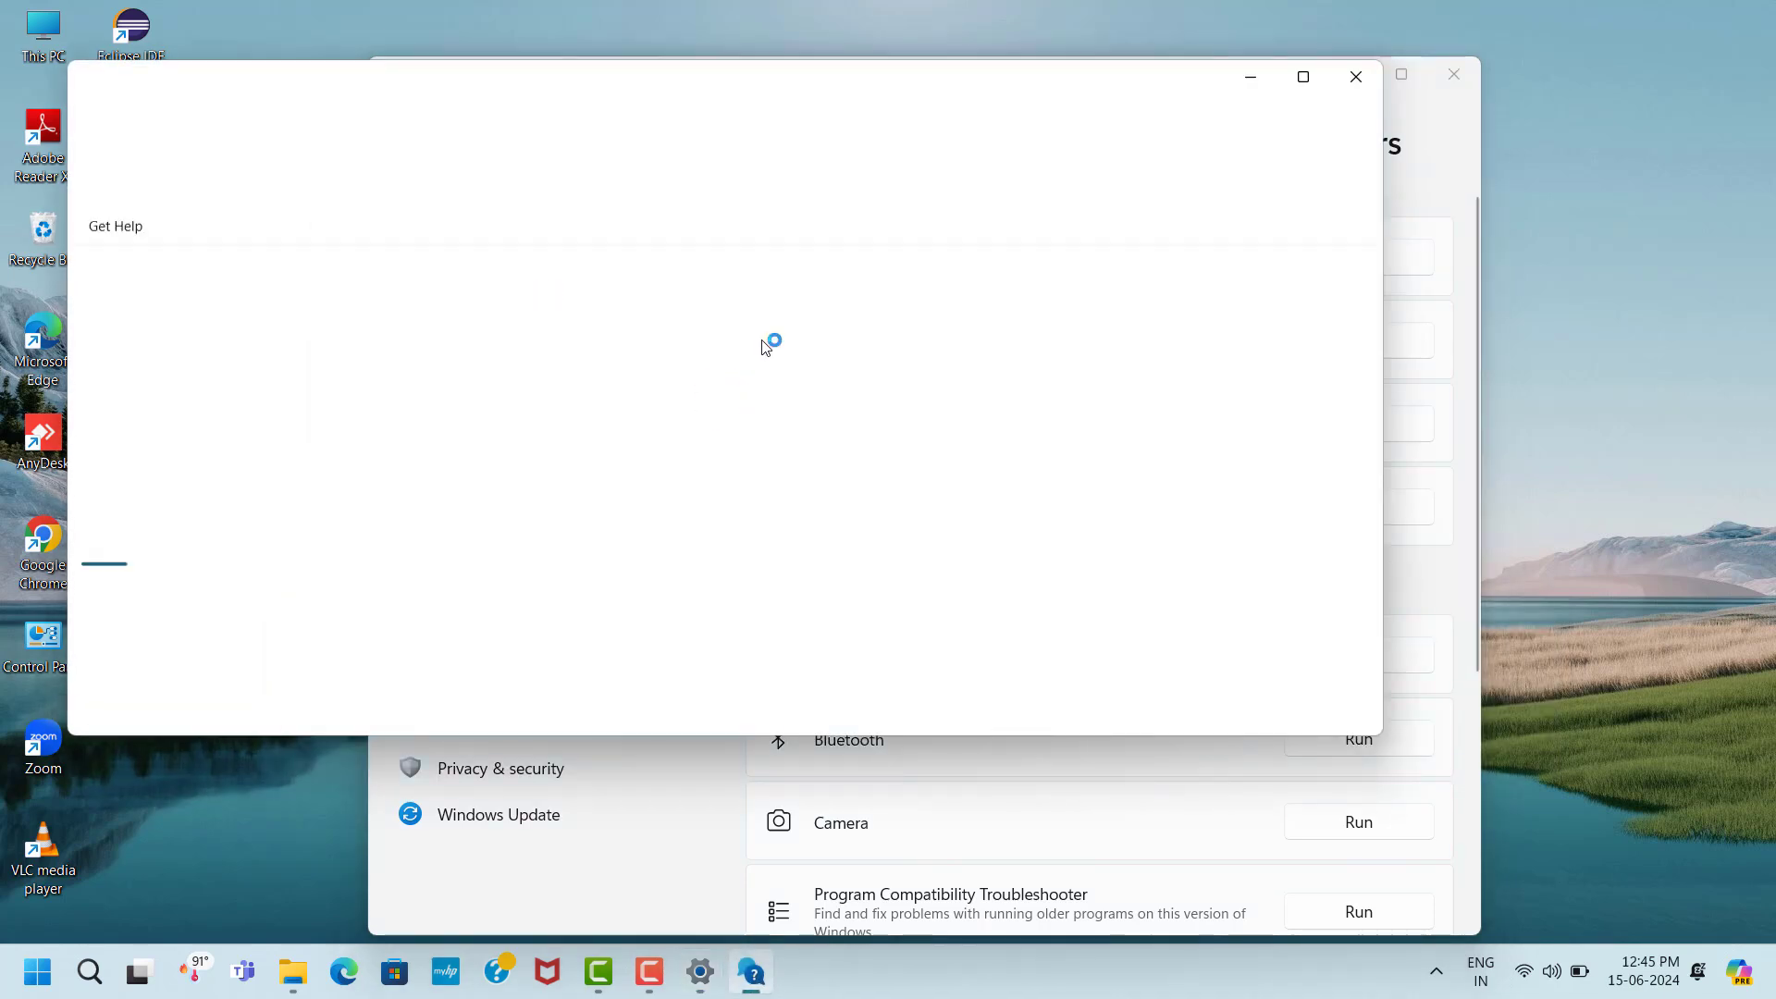
{"action": "left_click", "coordinate": [1303, 77]}
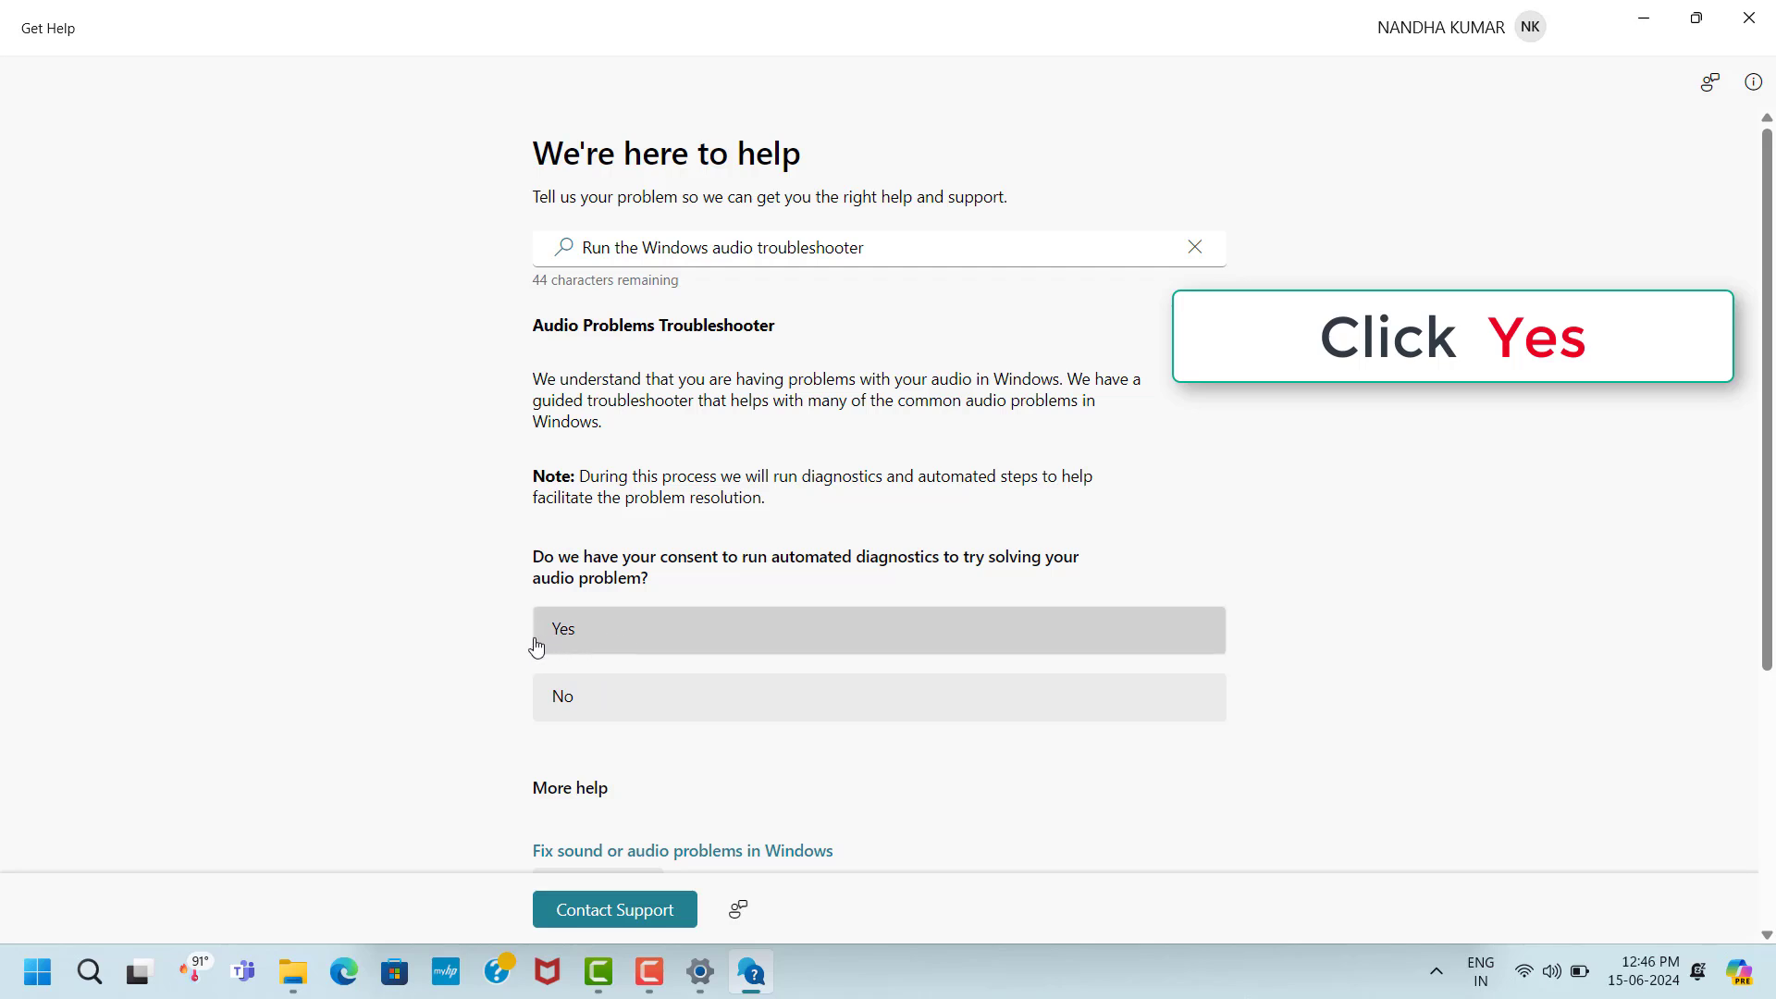
{"action": "left_click", "coordinate": [623, 643]}
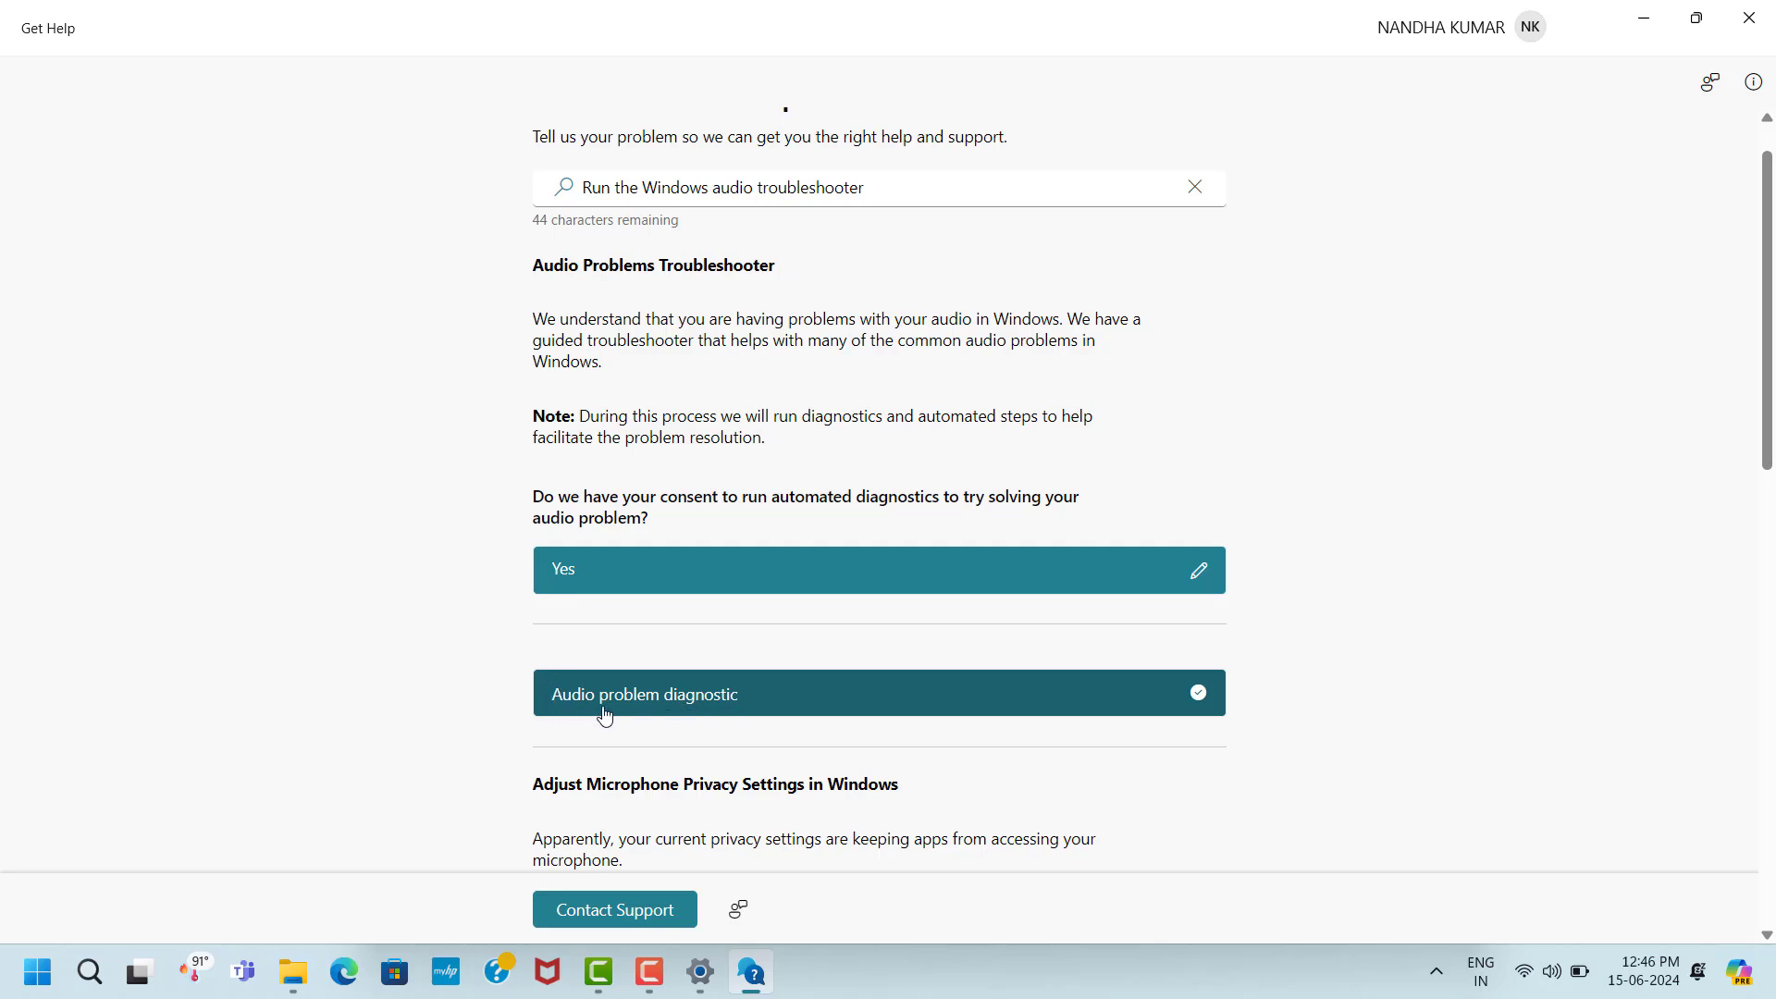
{"action": "left_click", "coordinate": [1748, 17]}
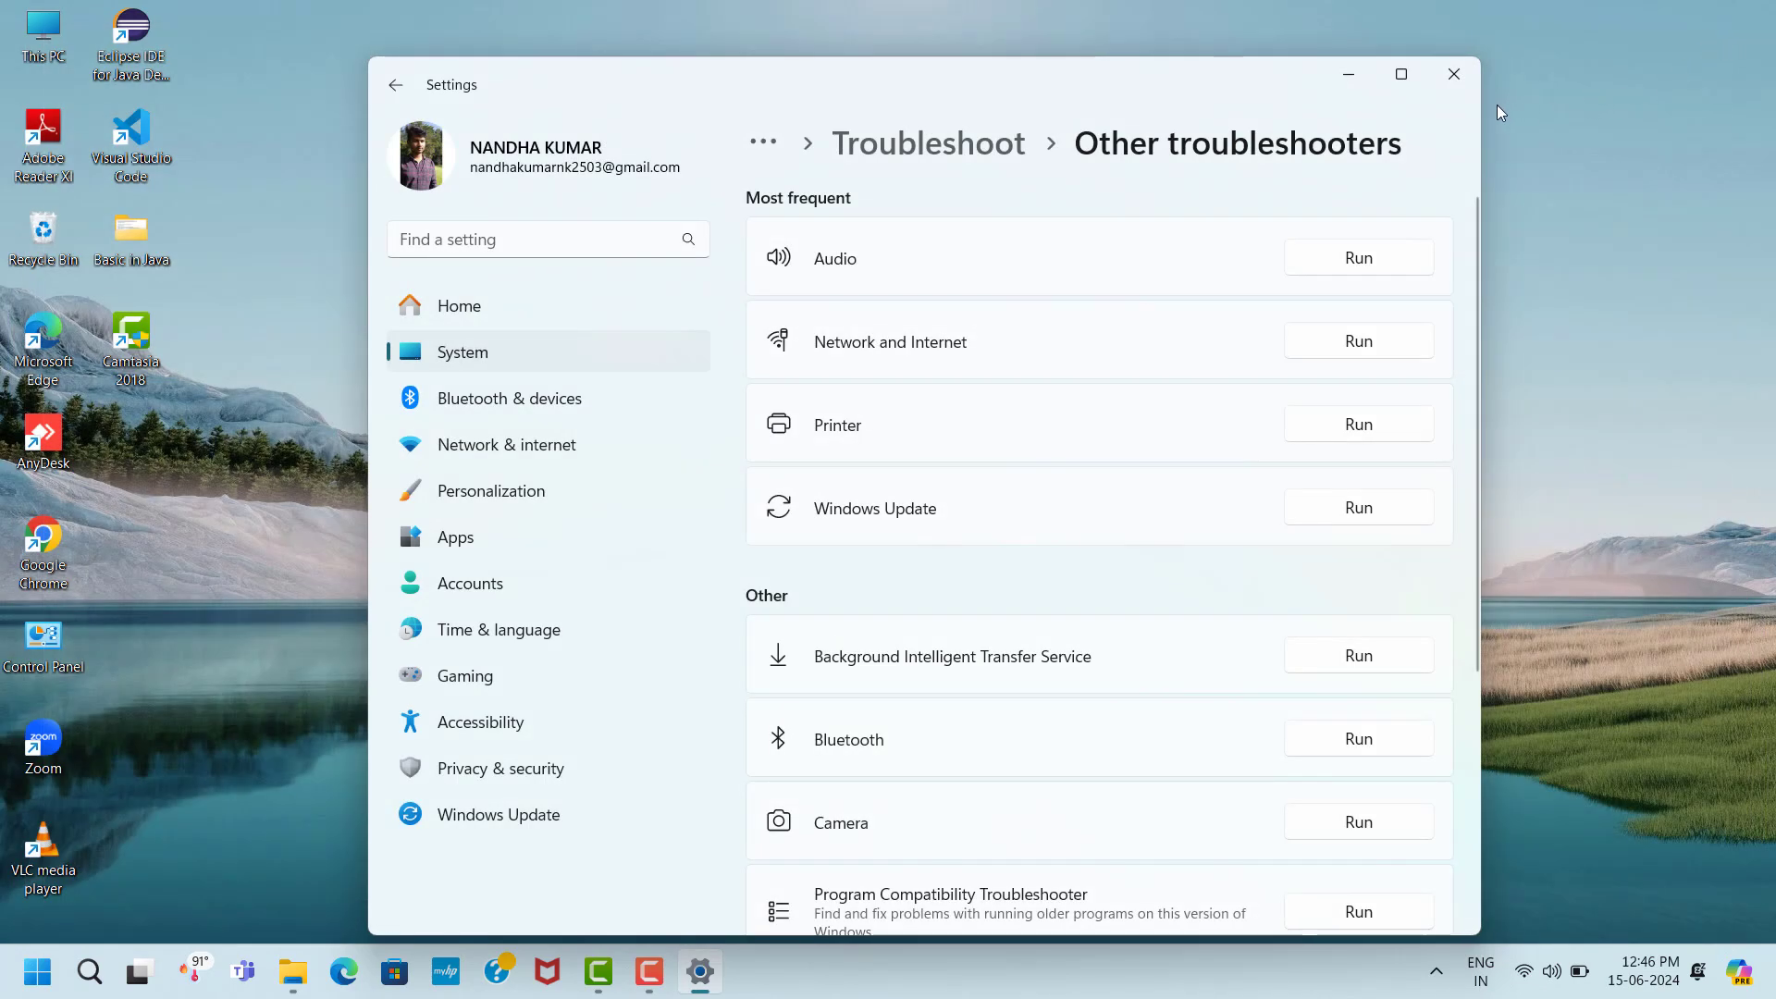
{"action": "left_click", "coordinate": [1453, 74]}
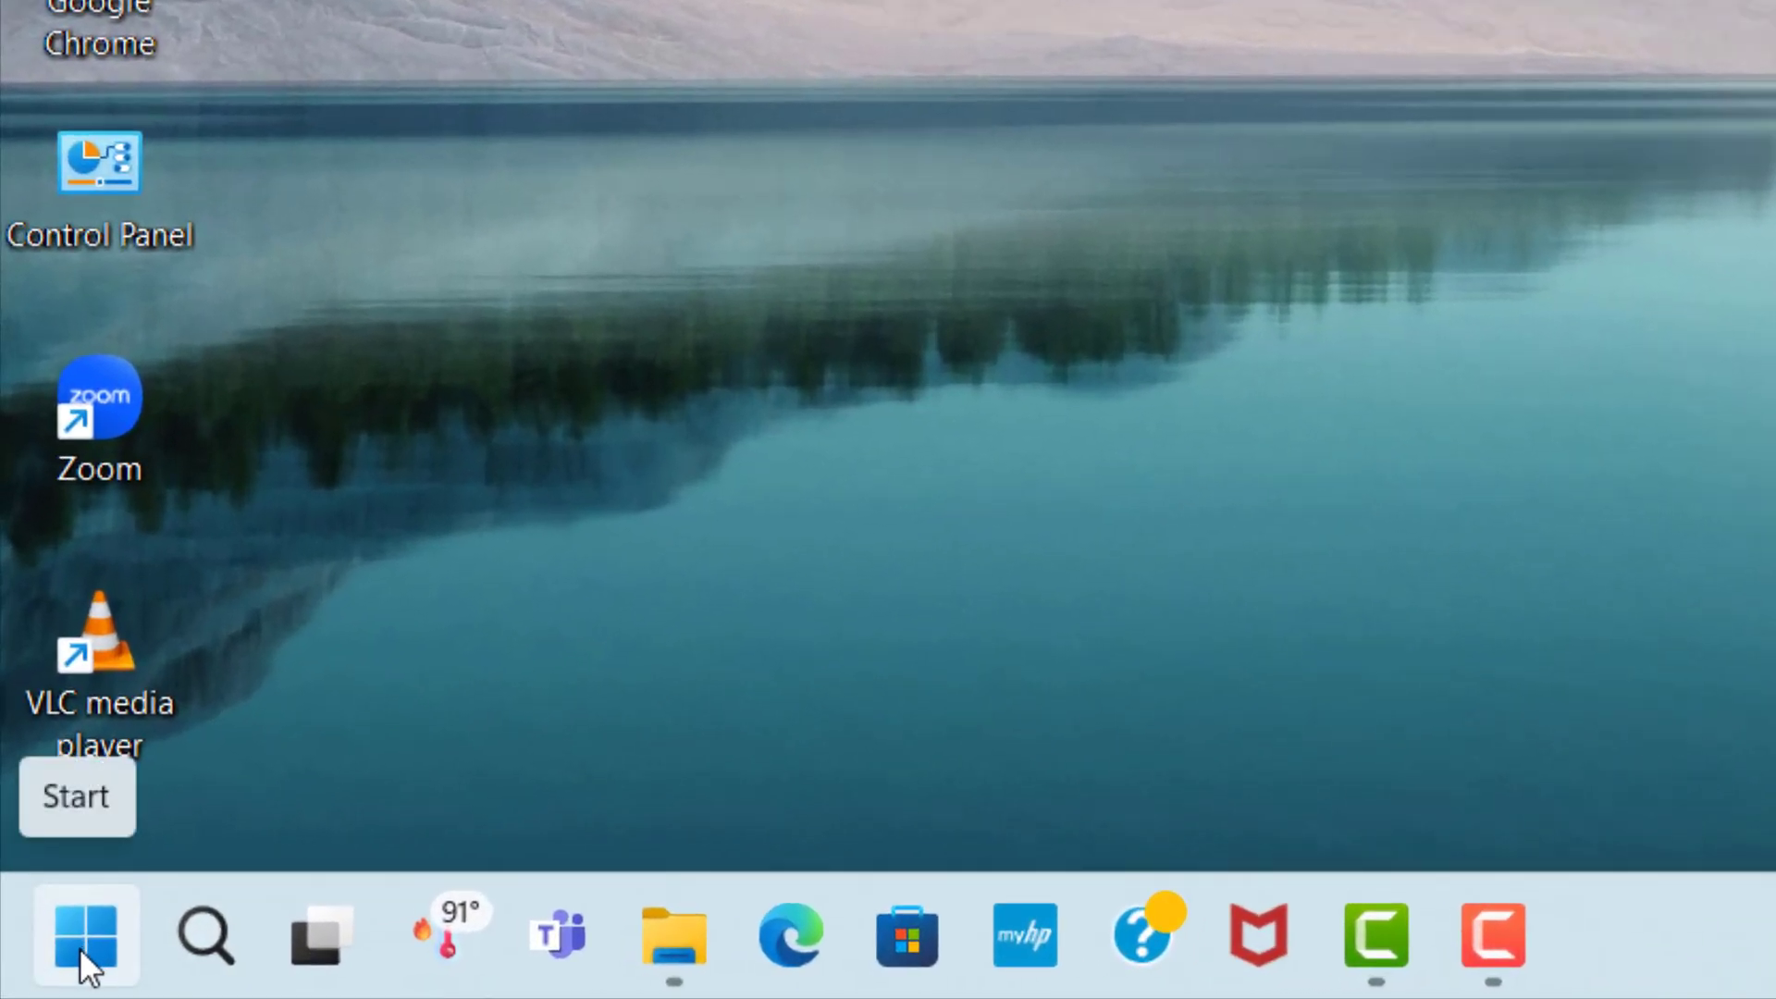
- Bring up the computer's power options
{"action": "left_click", "coordinate": [80, 947]}
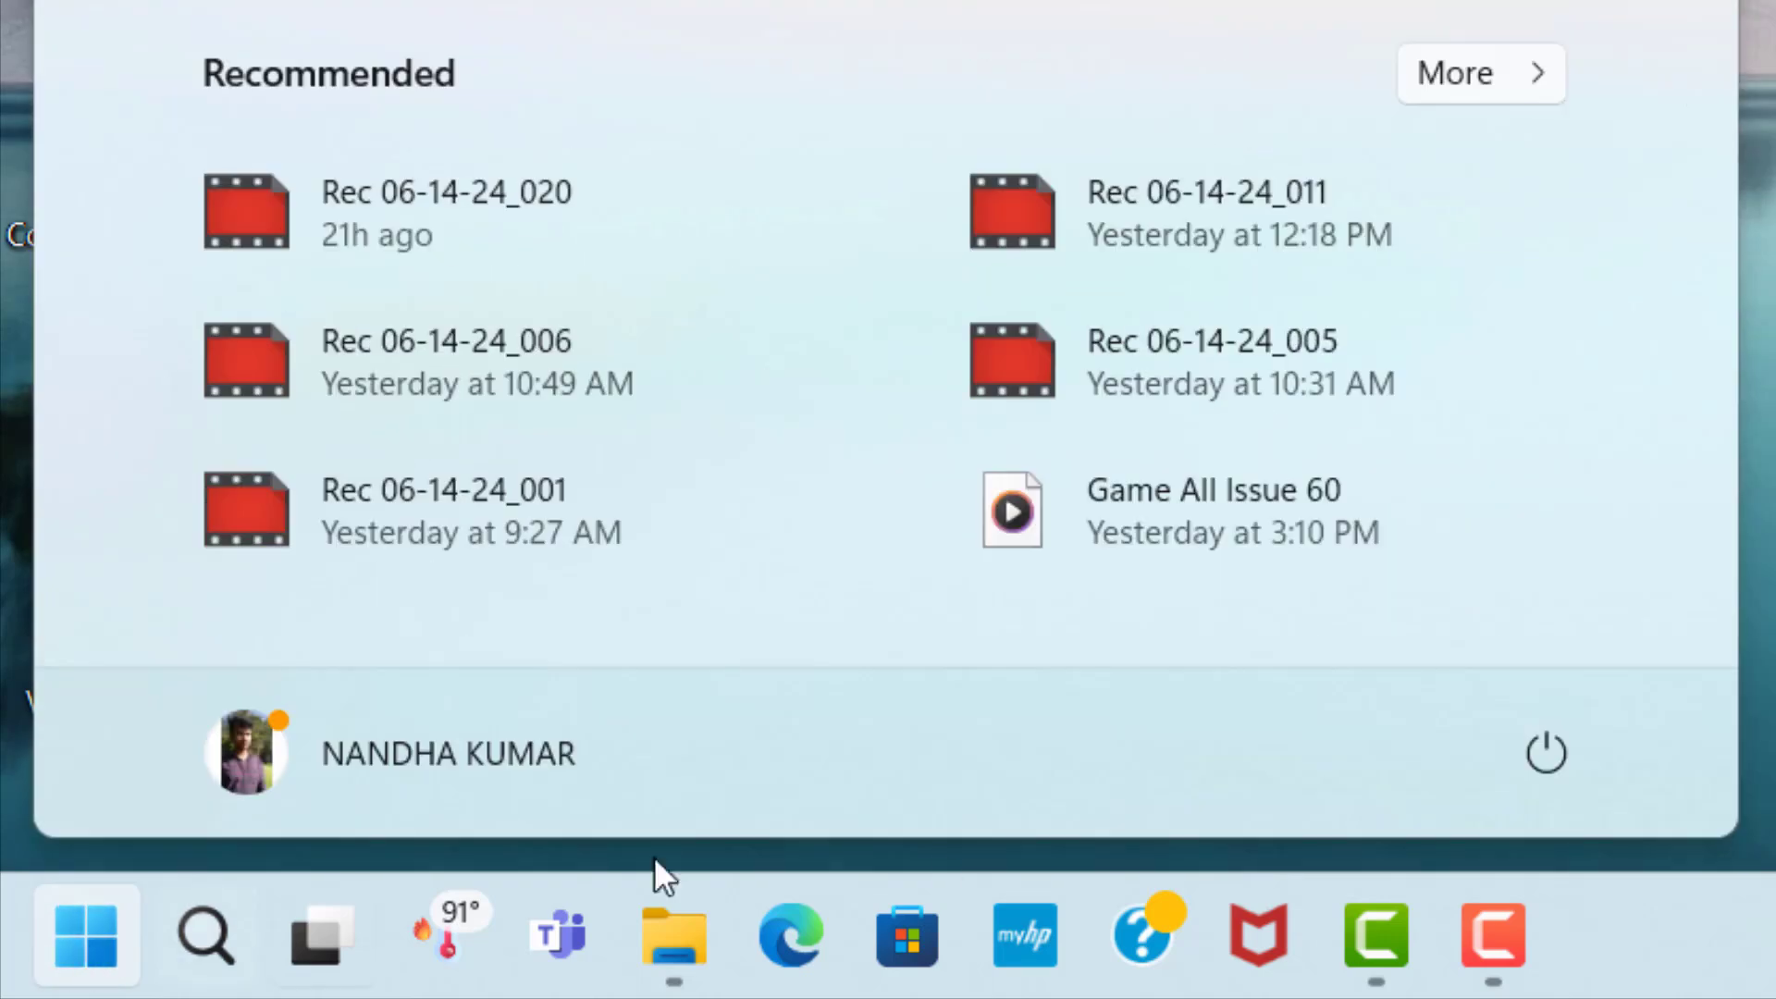
{"action": "left_click", "coordinate": [1547, 768]}
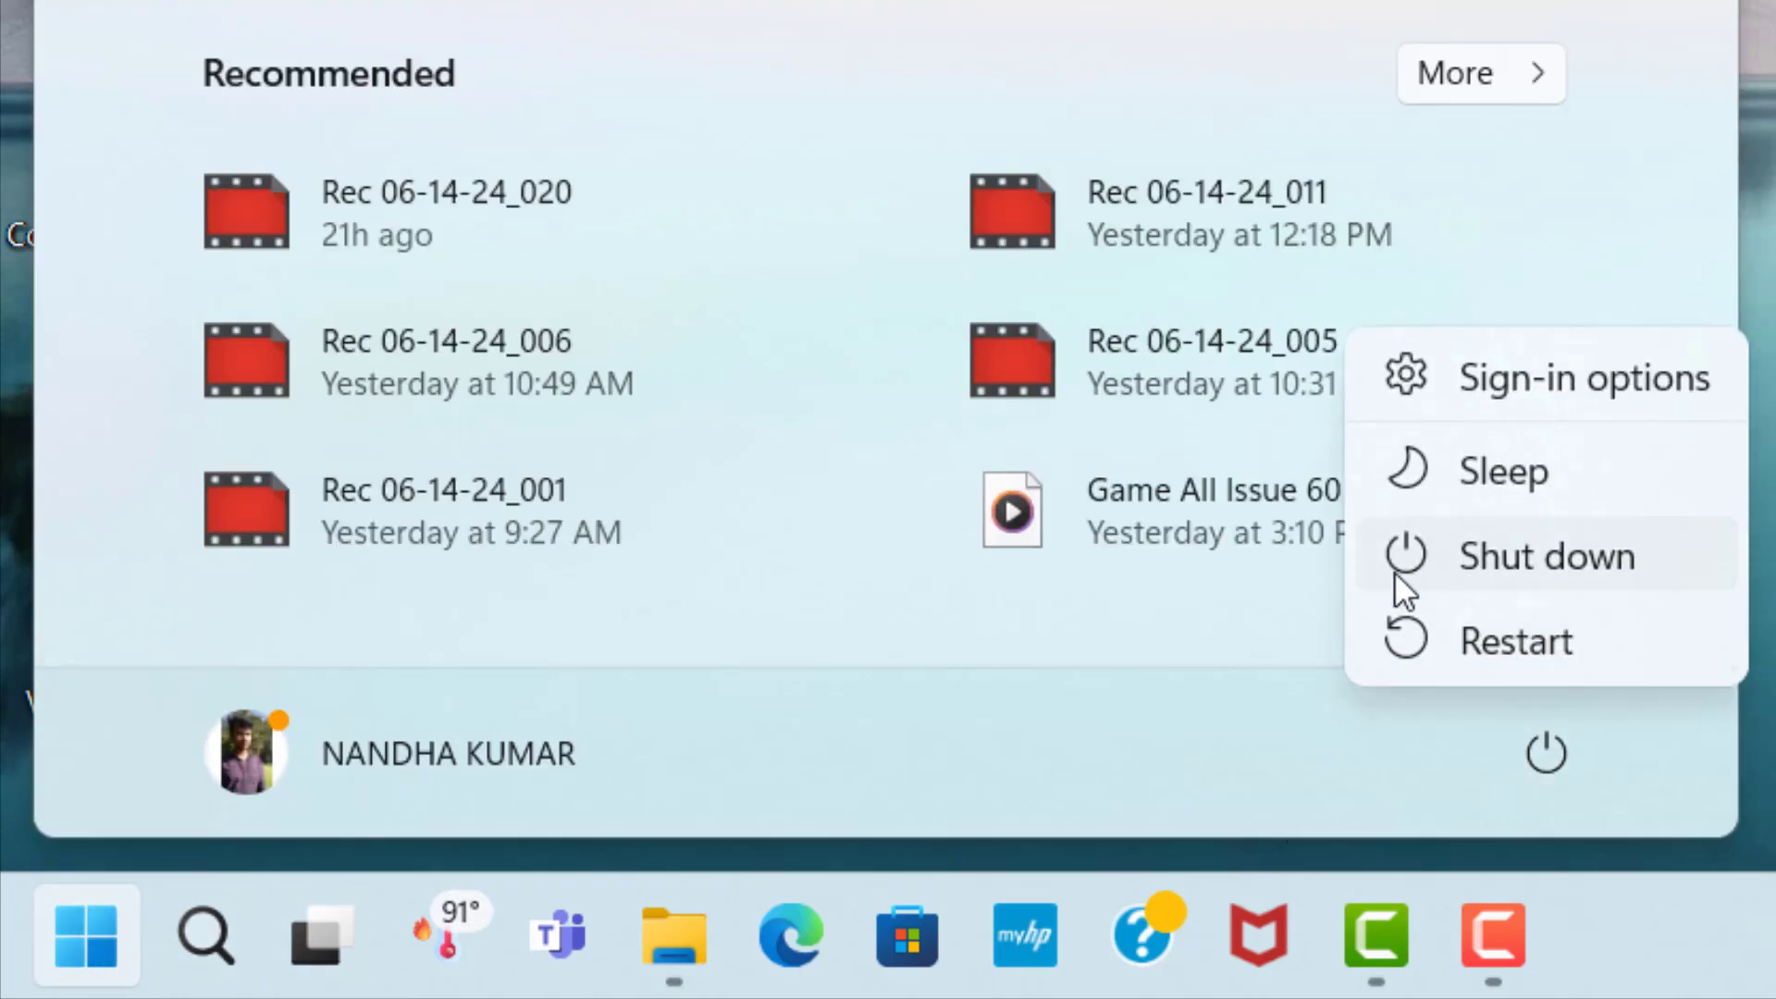